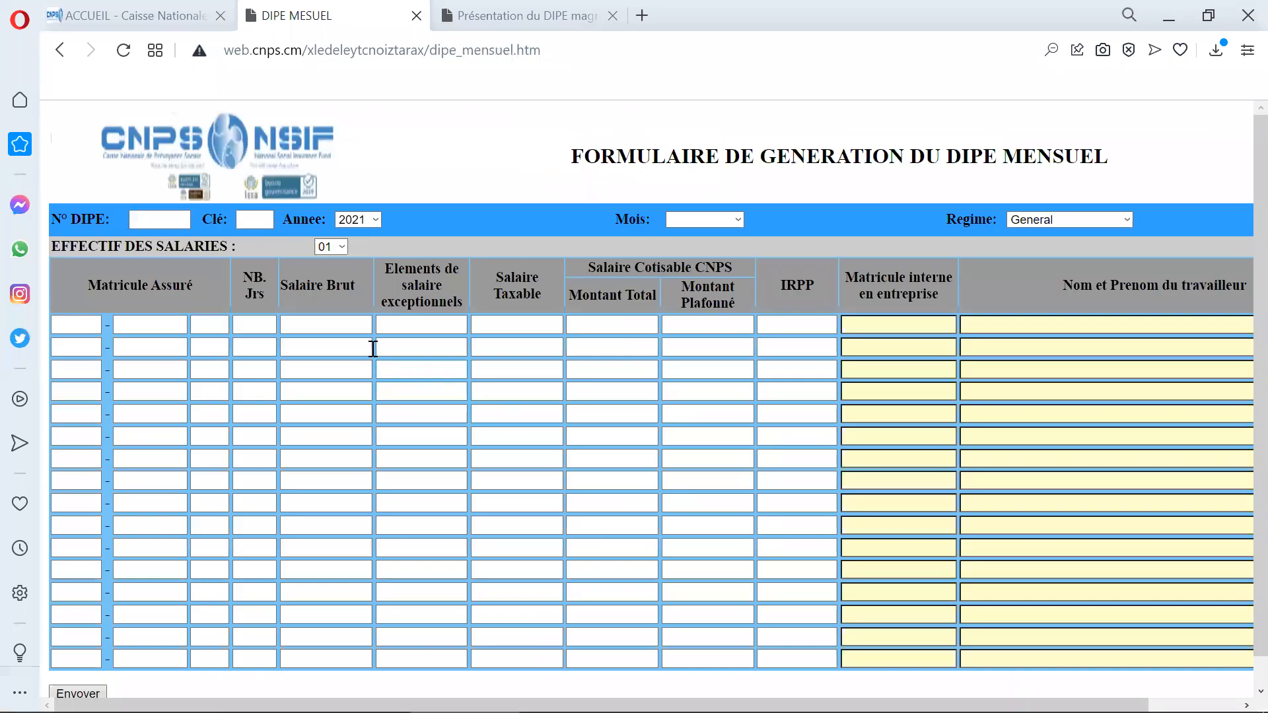
Step: Examine the monthly DIPE form's fields and employee-count options, and return to the DIPE type selection page
scroll(295, 346, "down", 1)
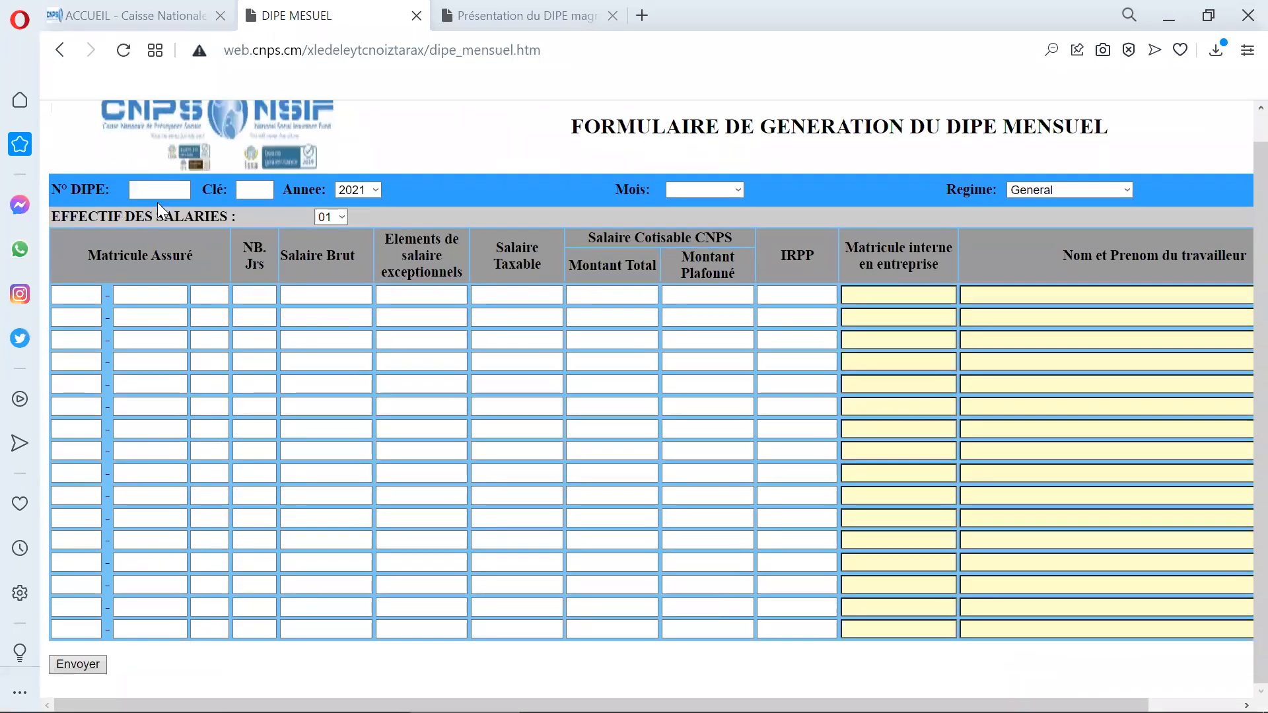
scroll(282, 235, "up", 1)
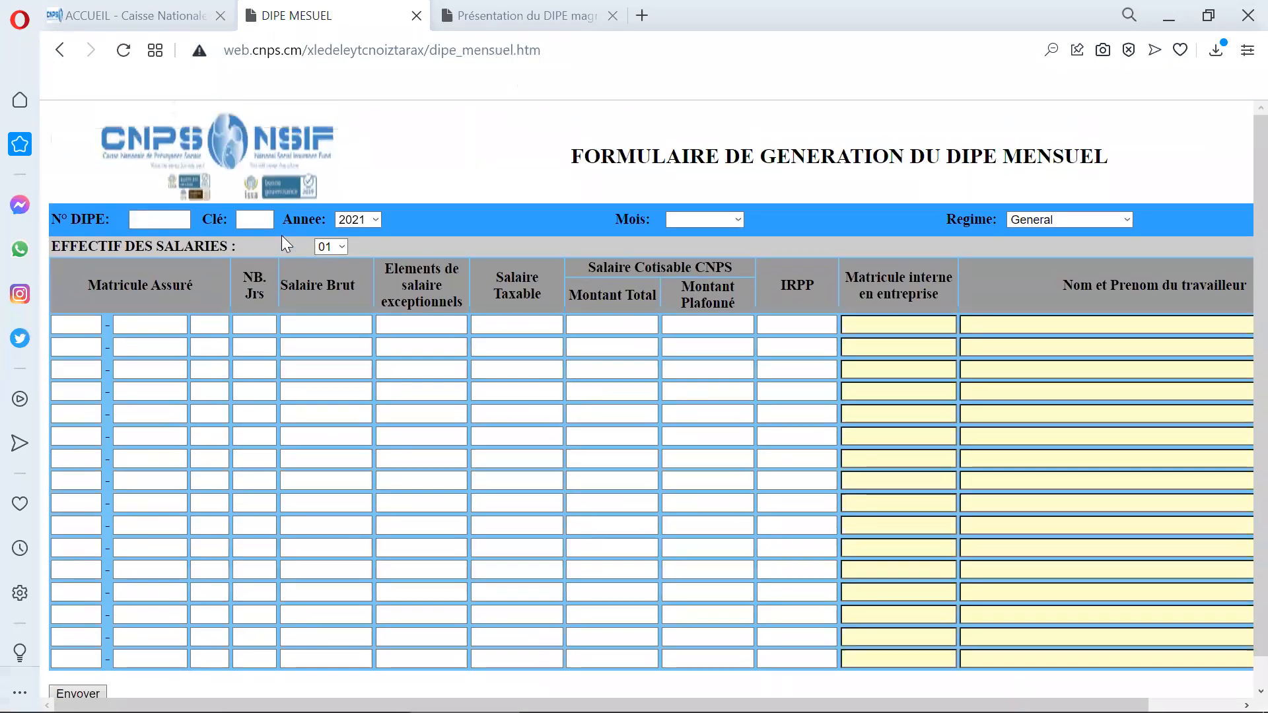
scroll(244, 241, "down", 1)
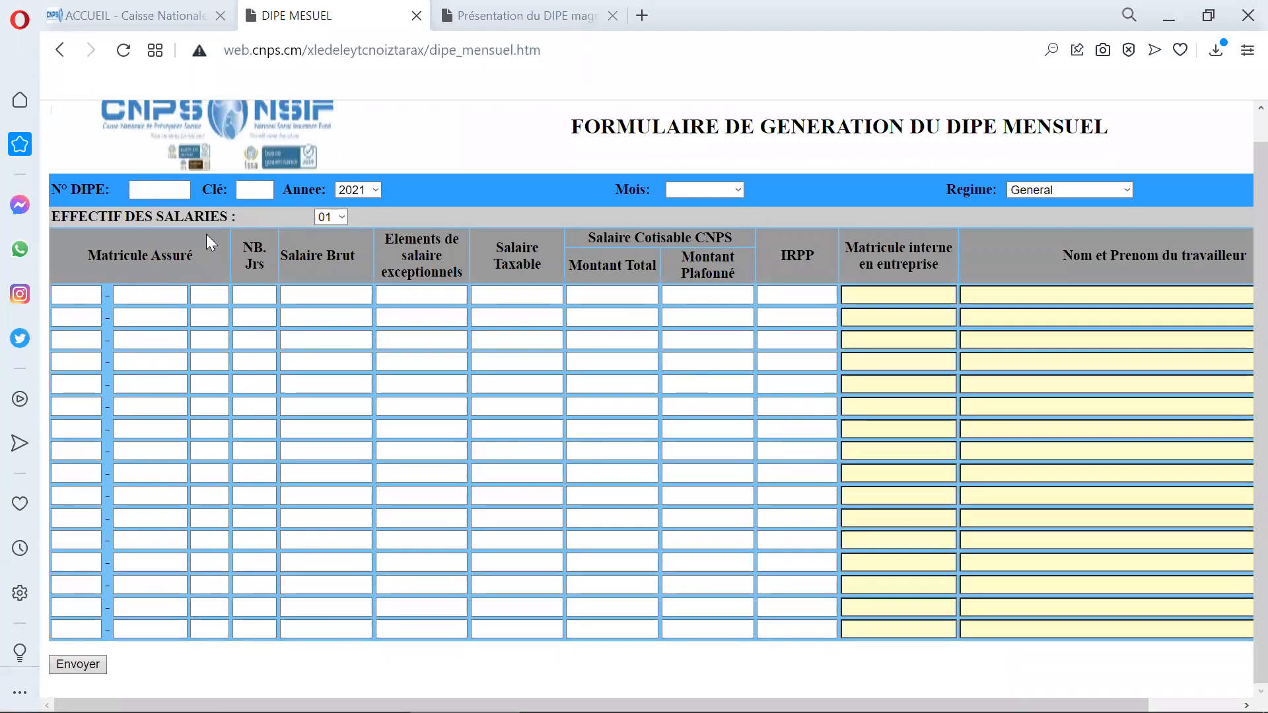
scroll(209, 233, "up", 1)
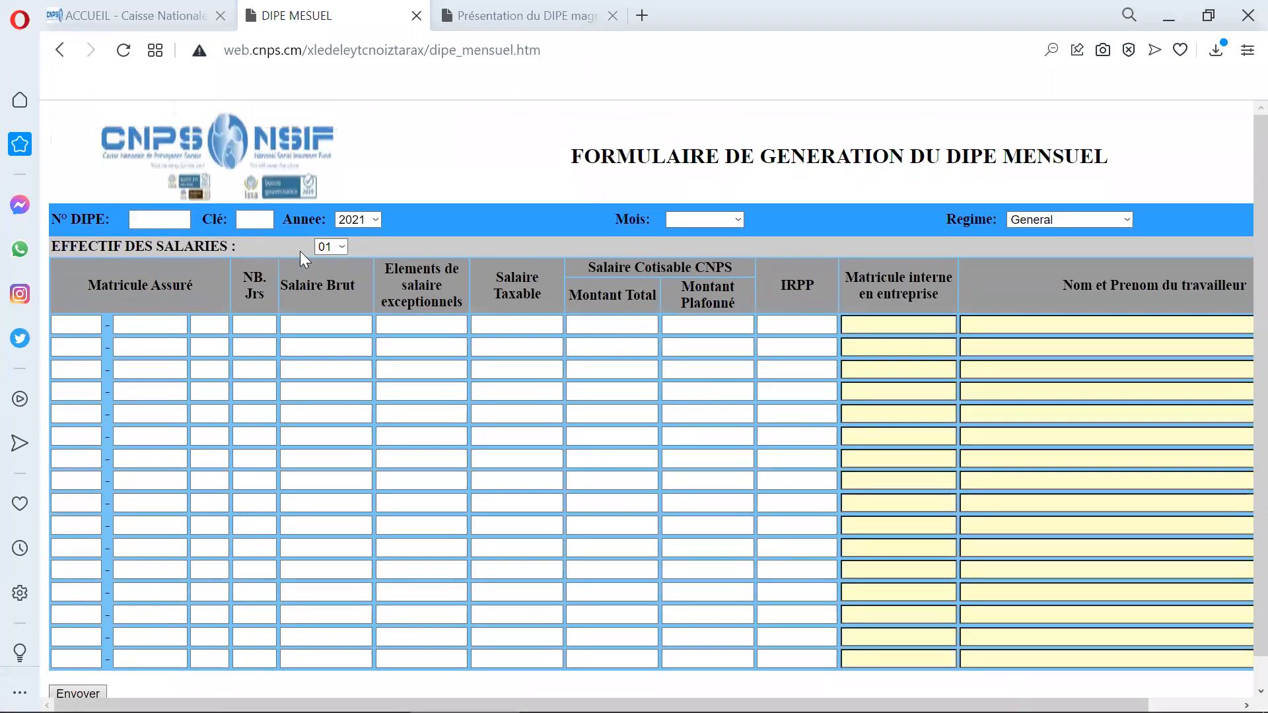
scroll(322, 249, "down", 1)
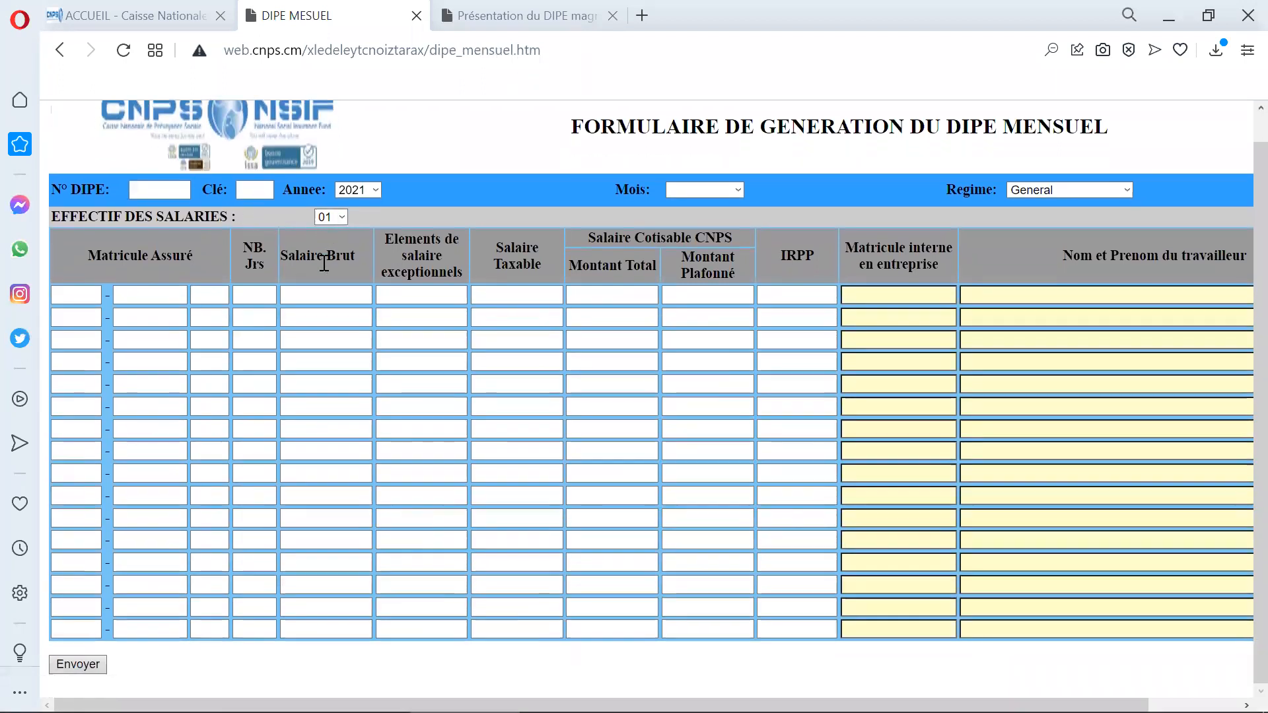
left_click(341, 218)
scroll(330, 537, "down", 1)
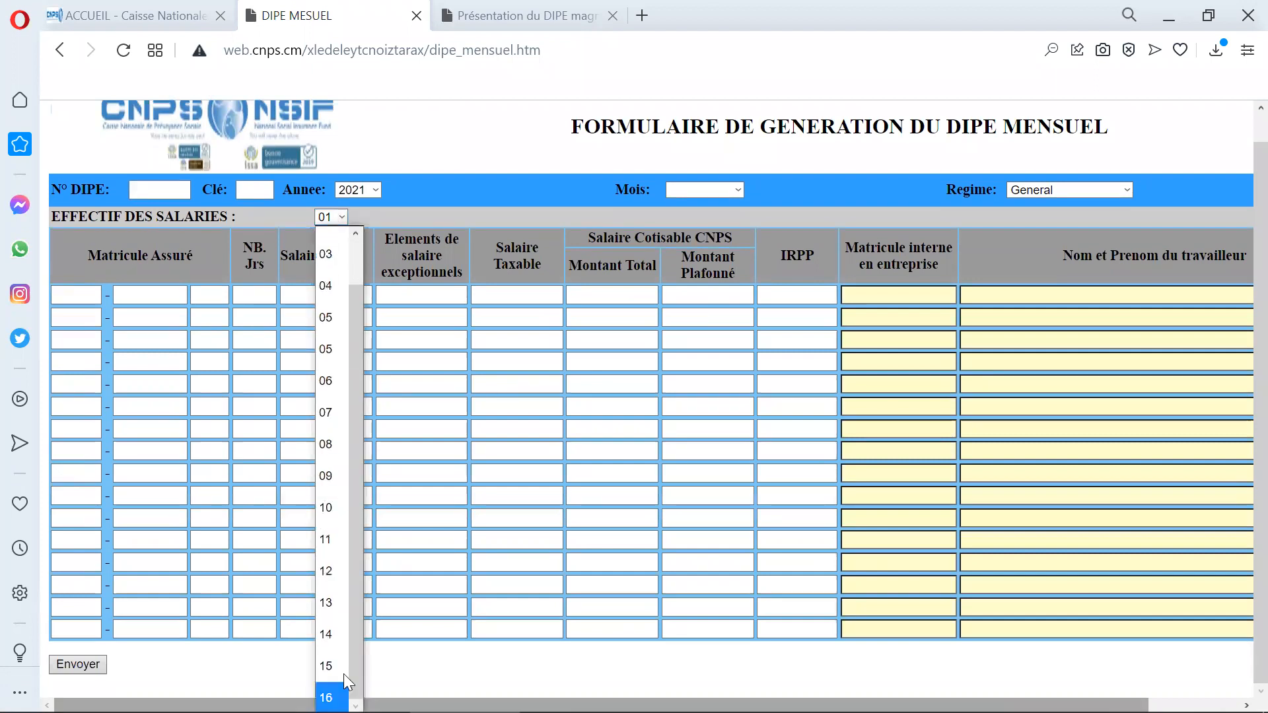
left_click(512, 470)
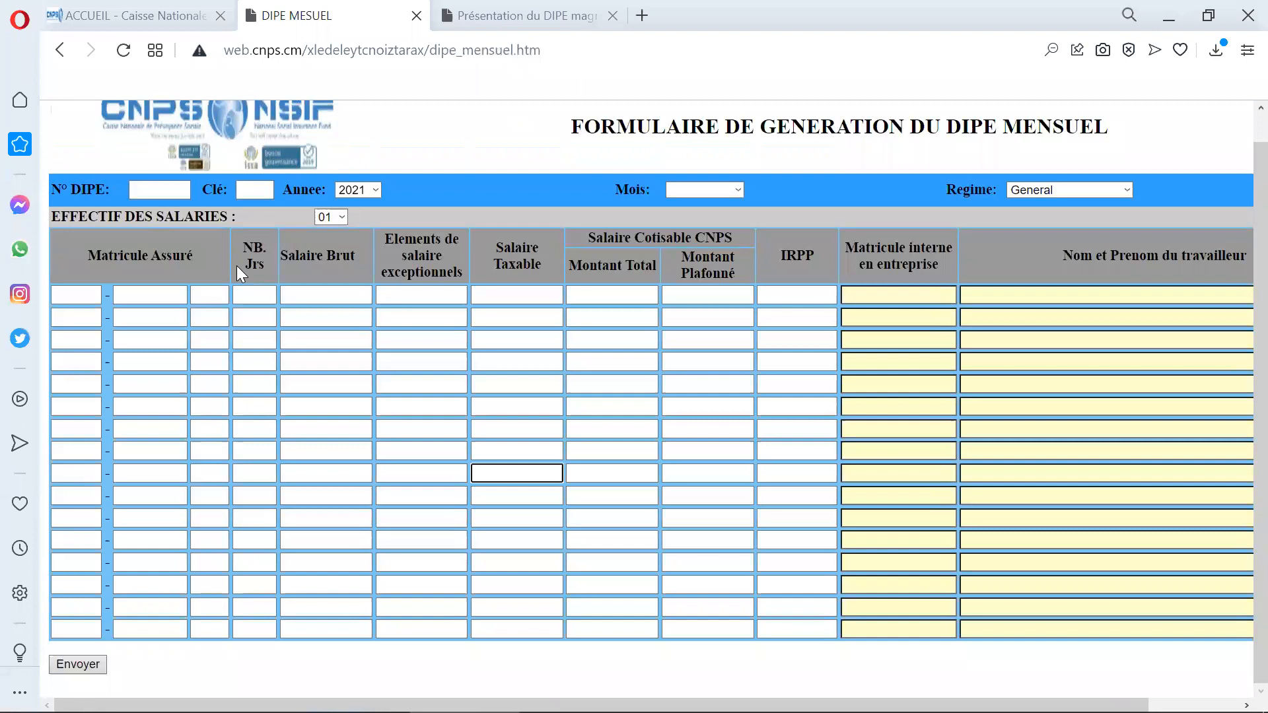
left_click(58, 52)
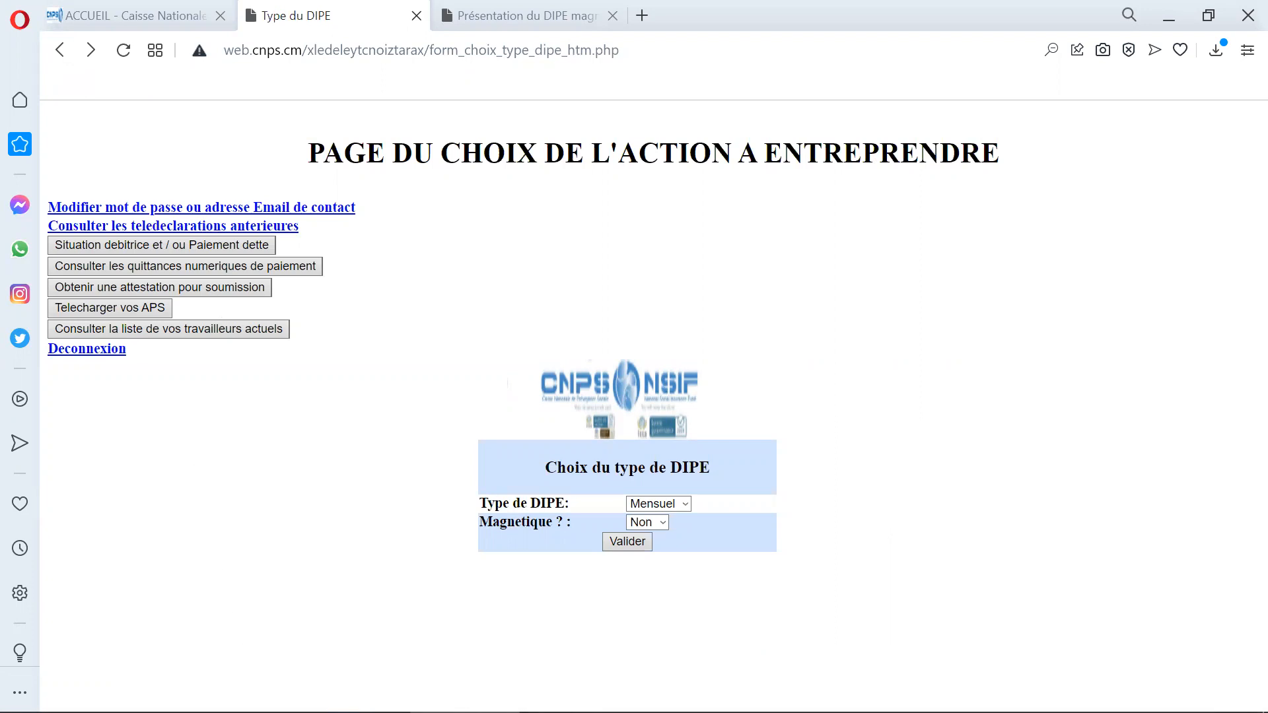
Step: Switch to Sage Paie & RH and open the employee payslip list at full size
mouse_move(442, 707)
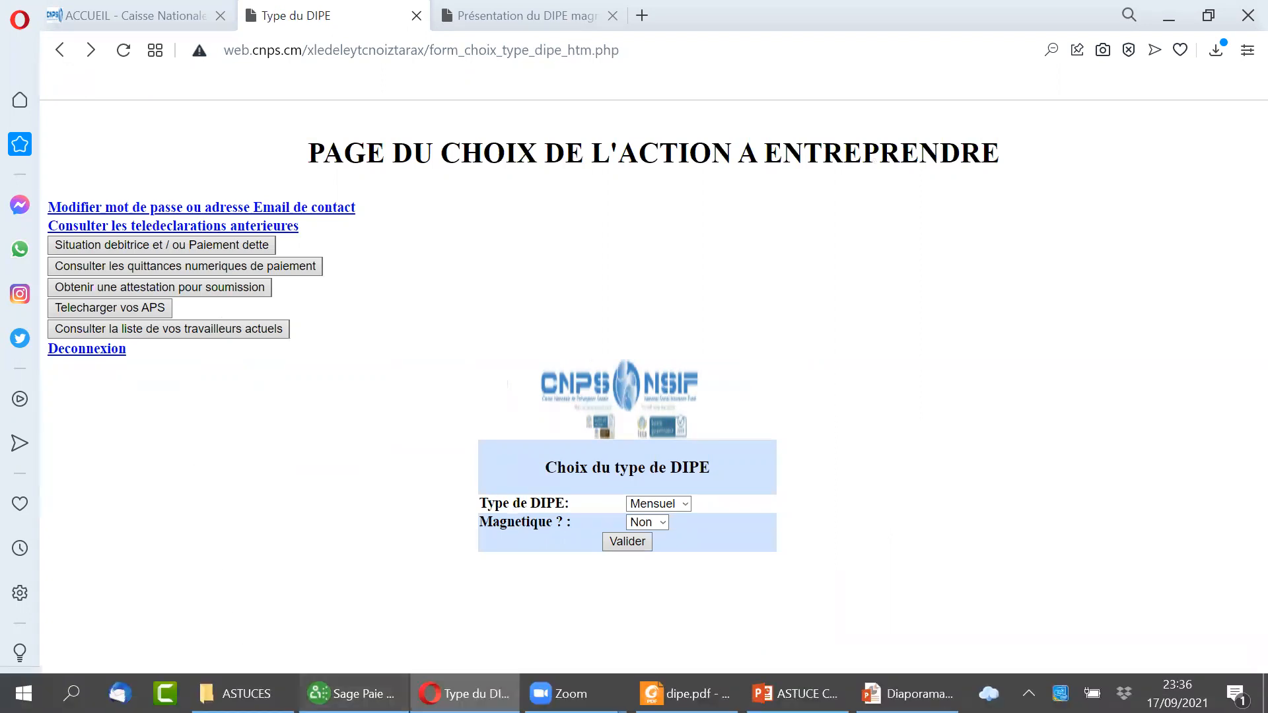
left_click(350, 693)
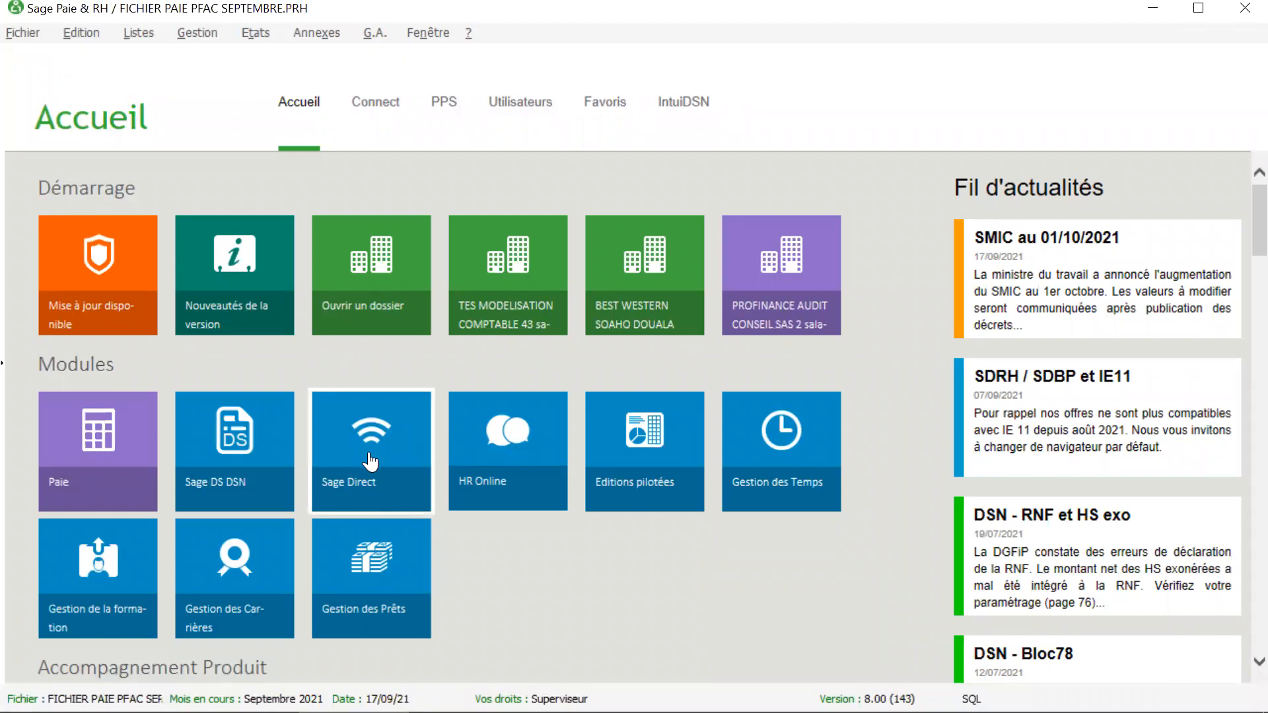
left_click(213, 37)
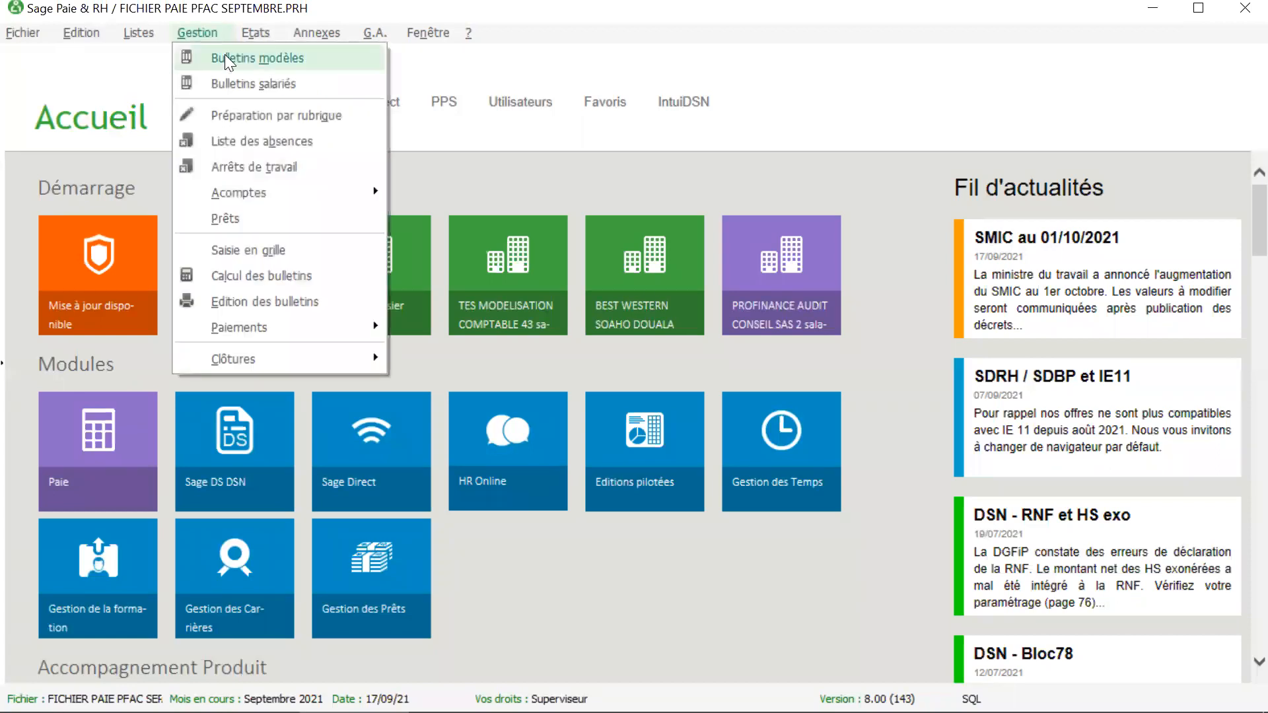
left_click(249, 85)
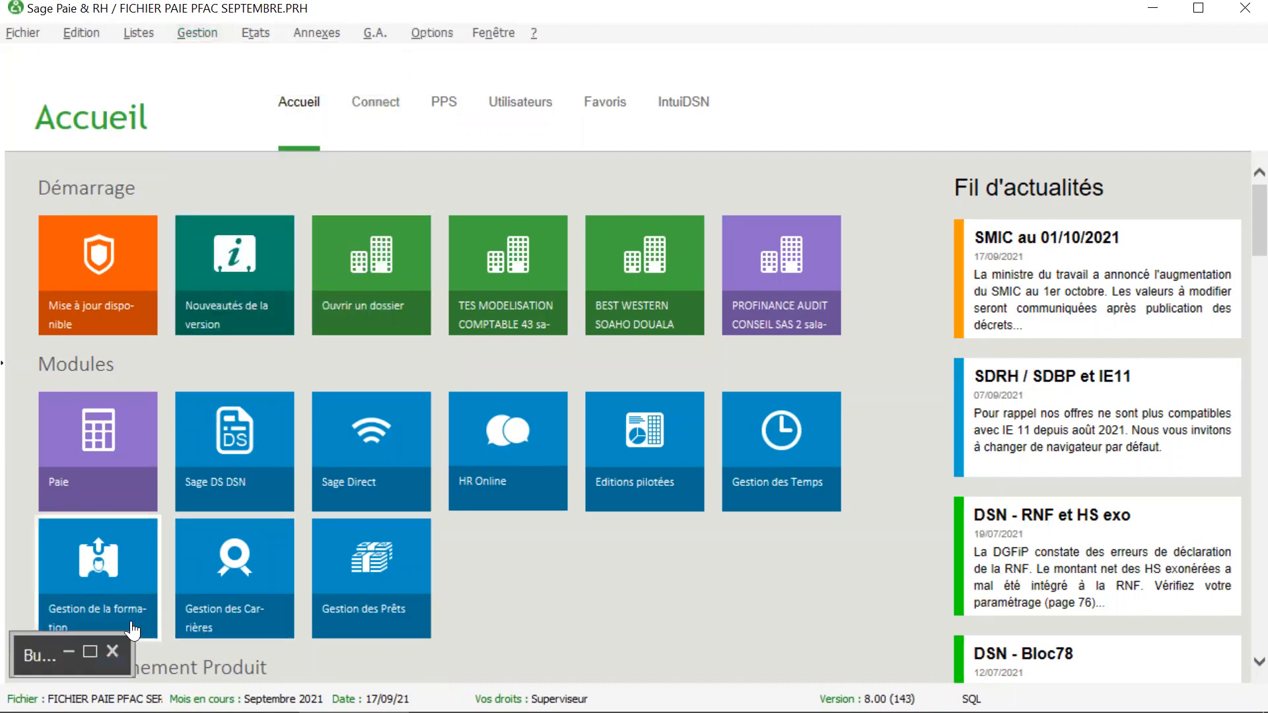
left_click(89, 654)
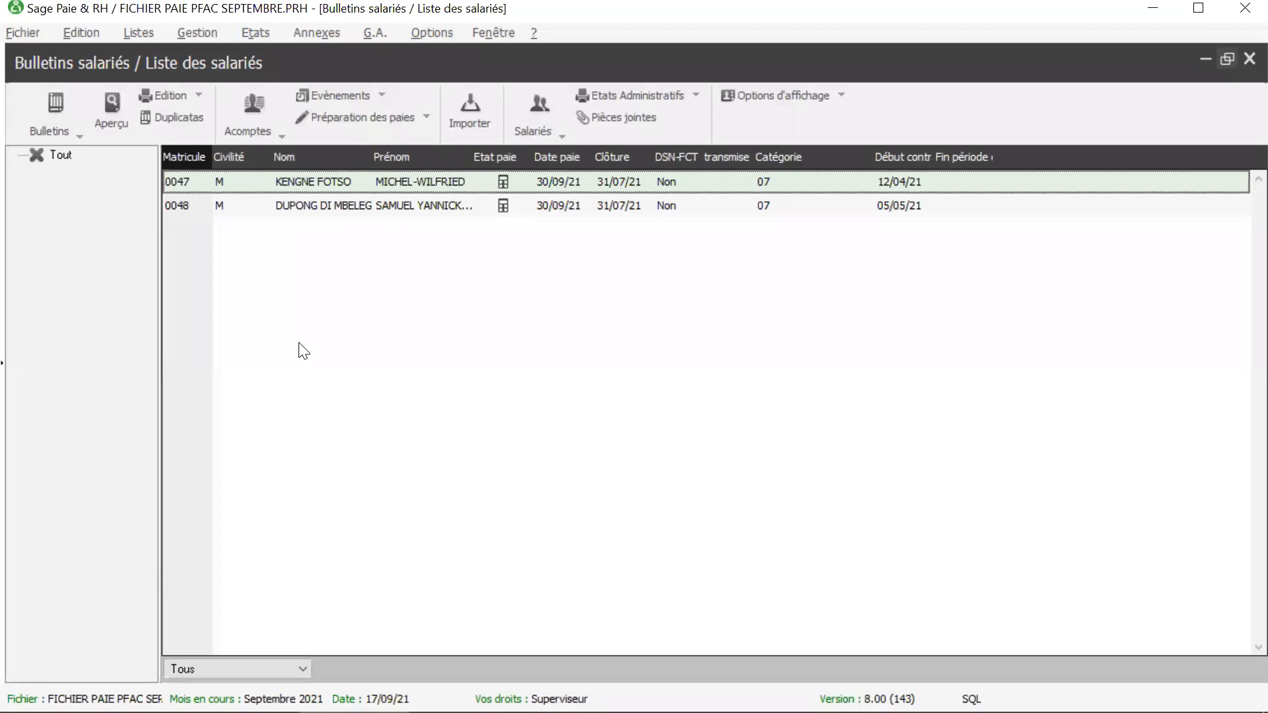
Step: Open the first listed employee's September payslip, display its calculated version and close it with the modifications saved
double_click(384, 187)
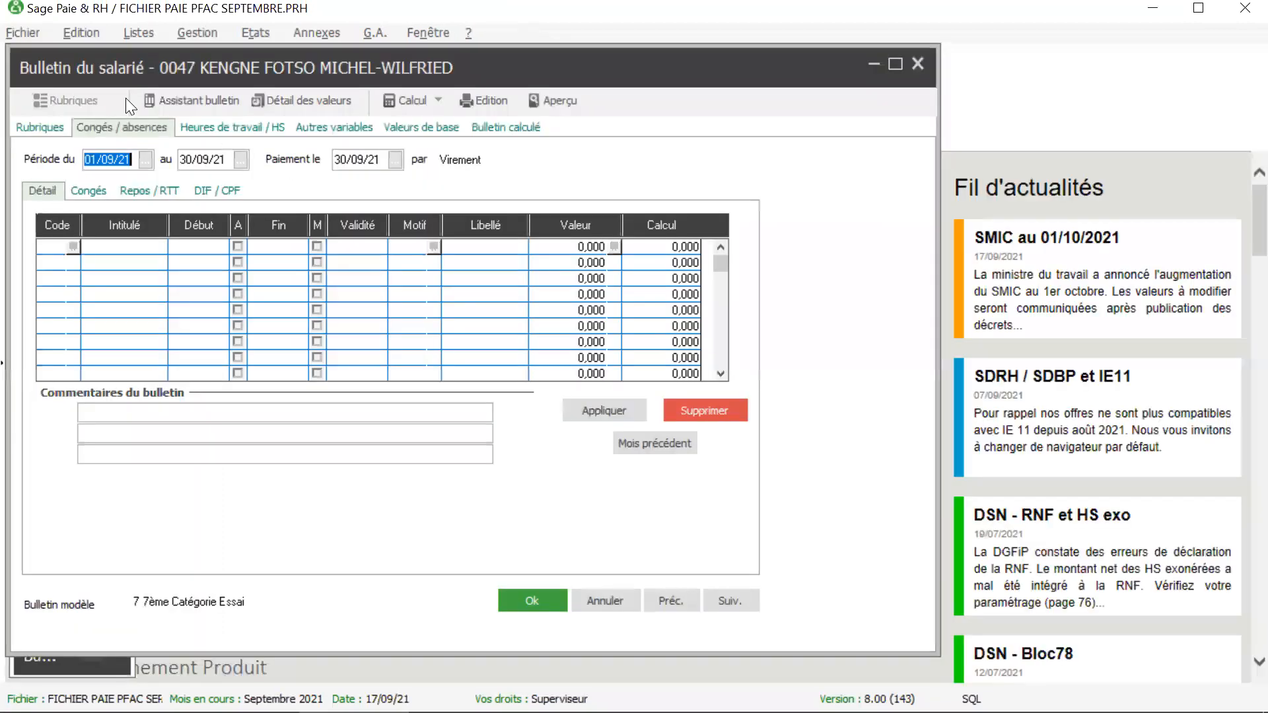
left_click(58, 135)
left_click(505, 128)
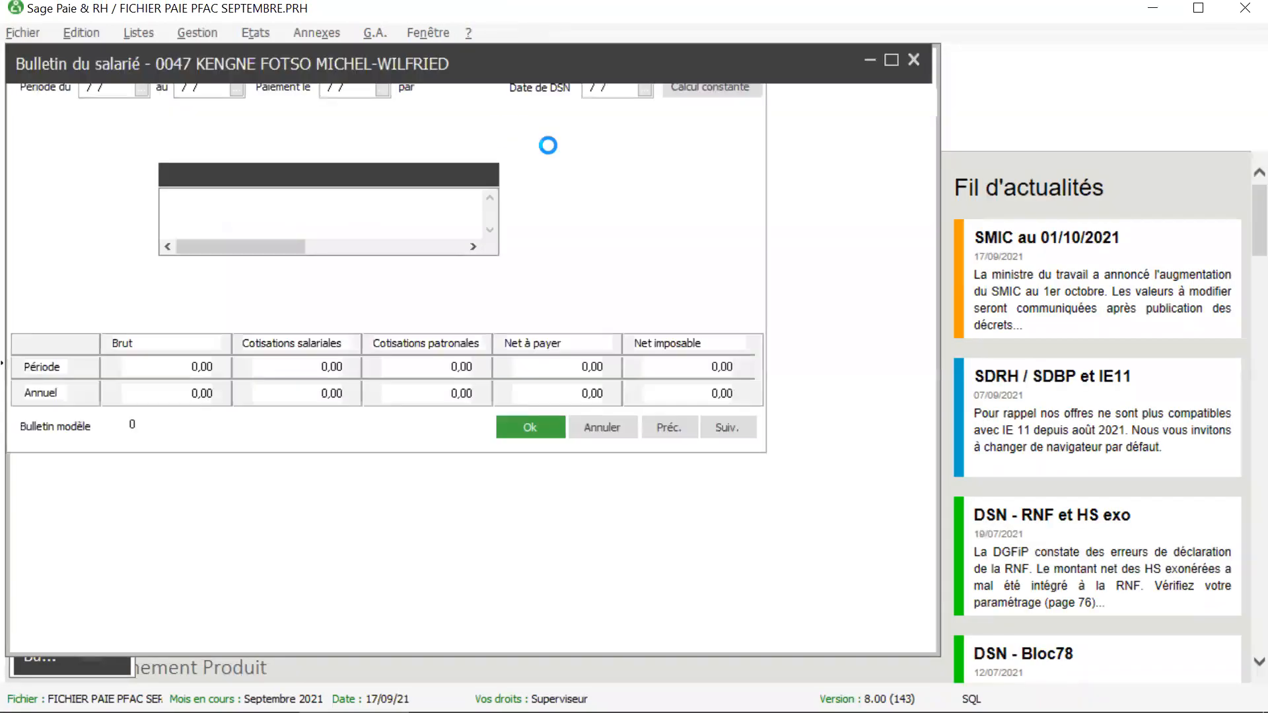
left_click(795, 409)
left_click(918, 60)
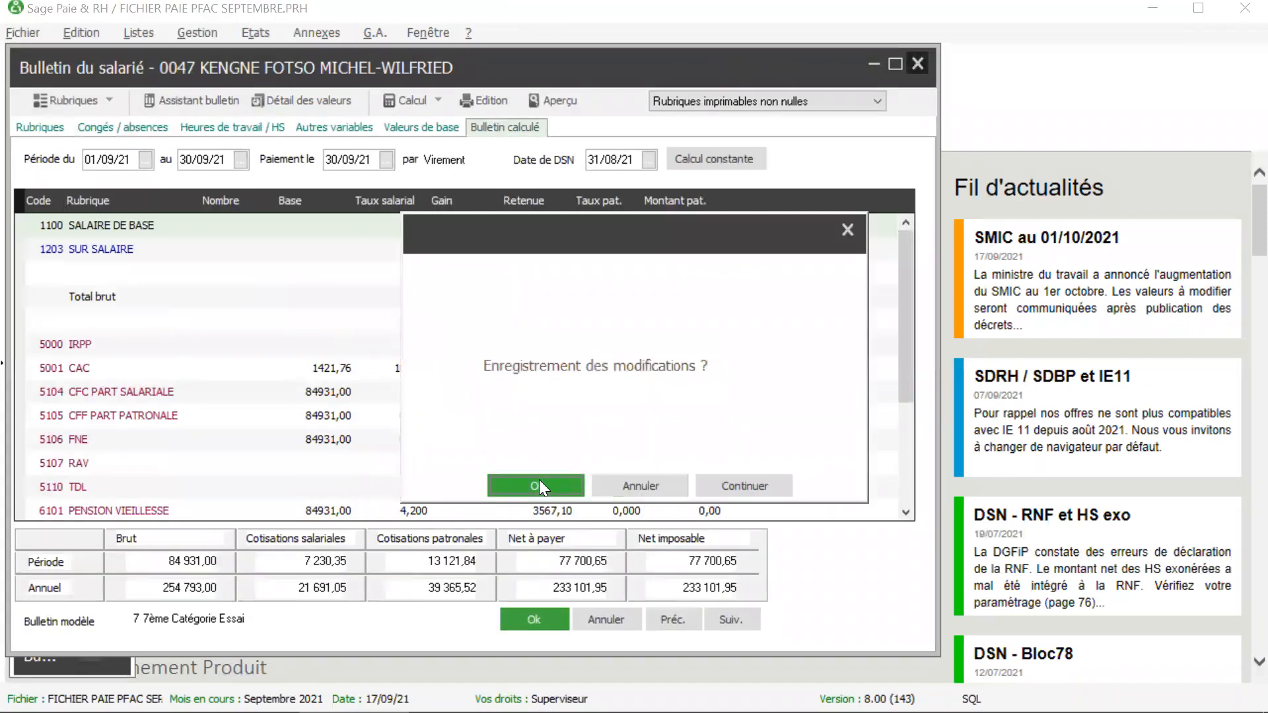
left_click(536, 484)
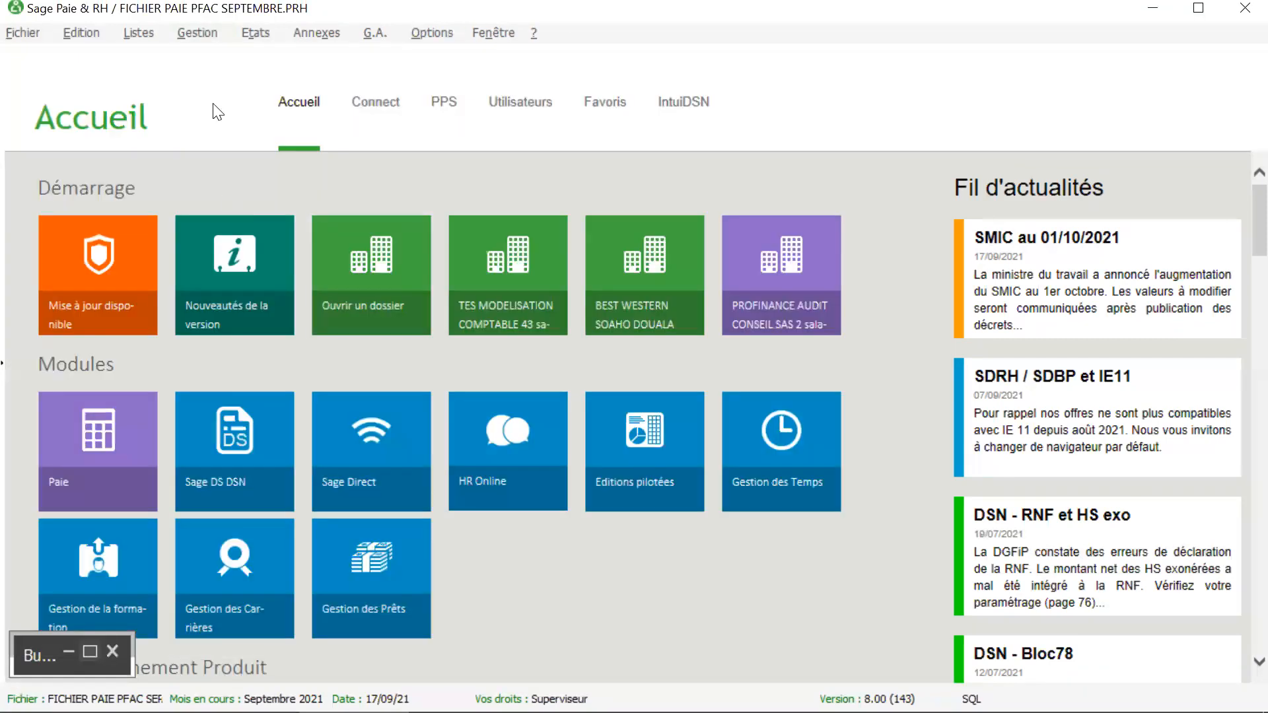
Step: Try to run the payslip calculation for the employees
left_click(201, 38)
left_click(296, 272)
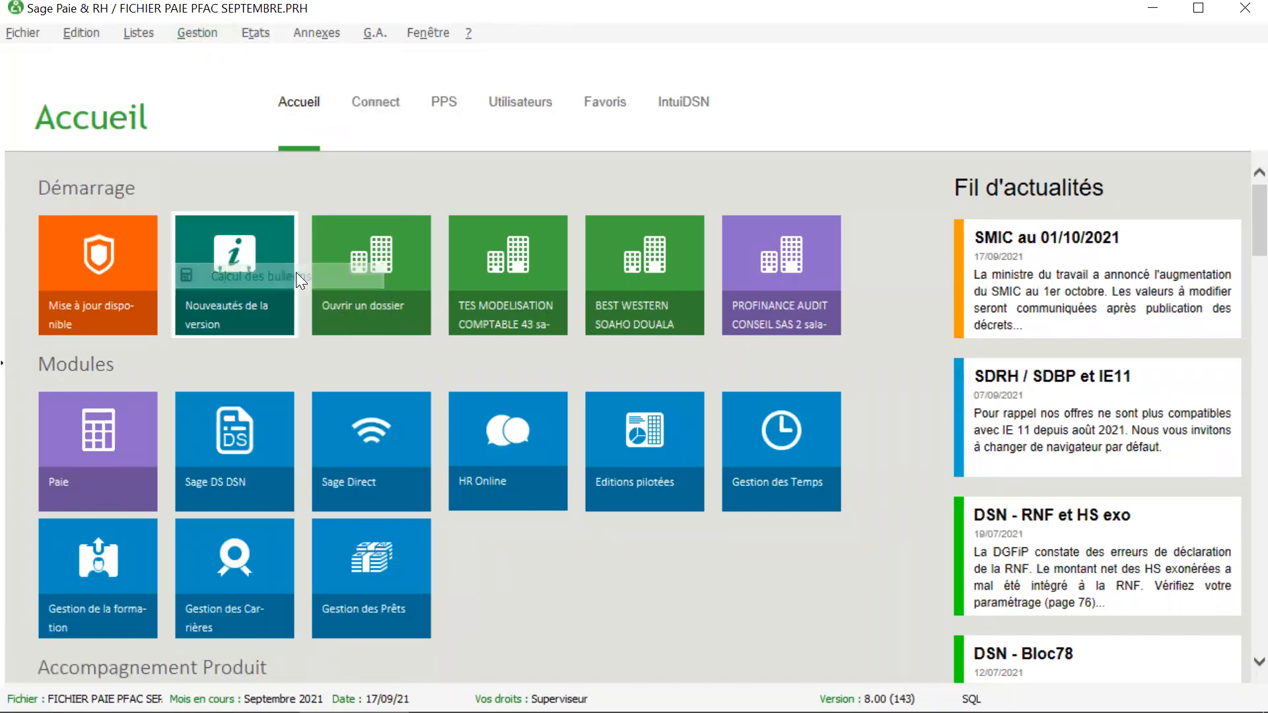
left_click(676, 527)
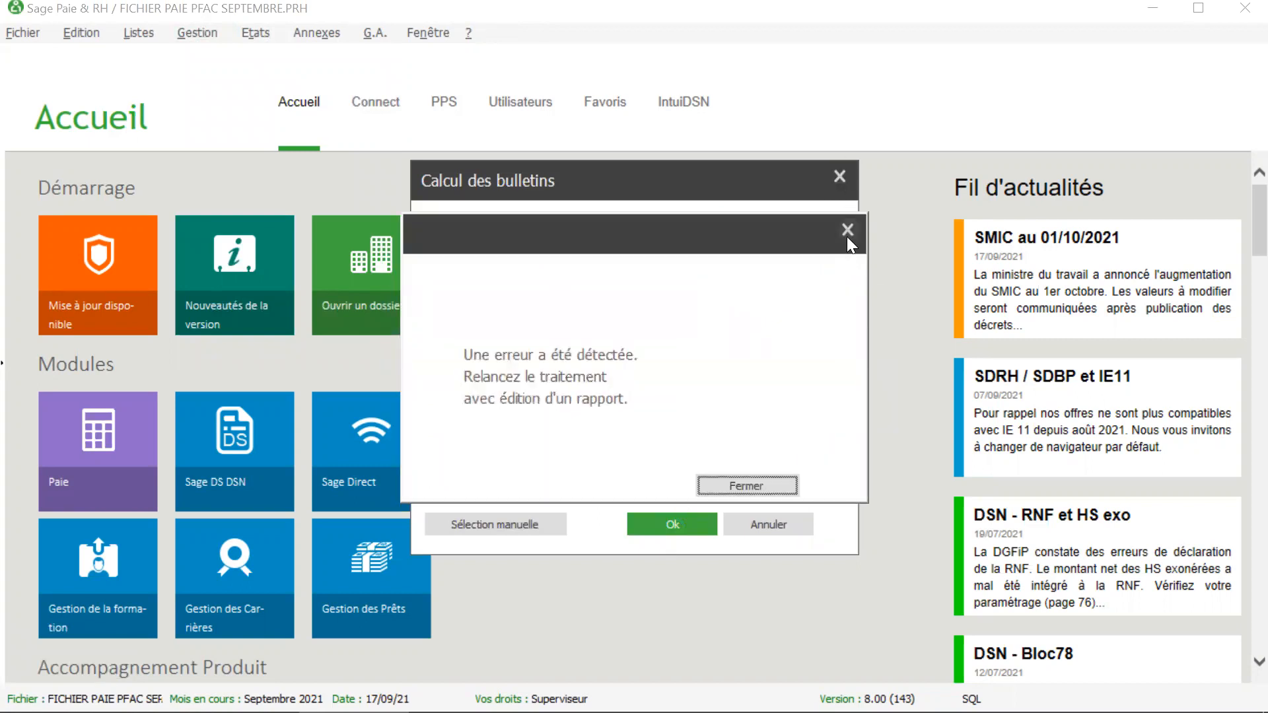
left_click(847, 233)
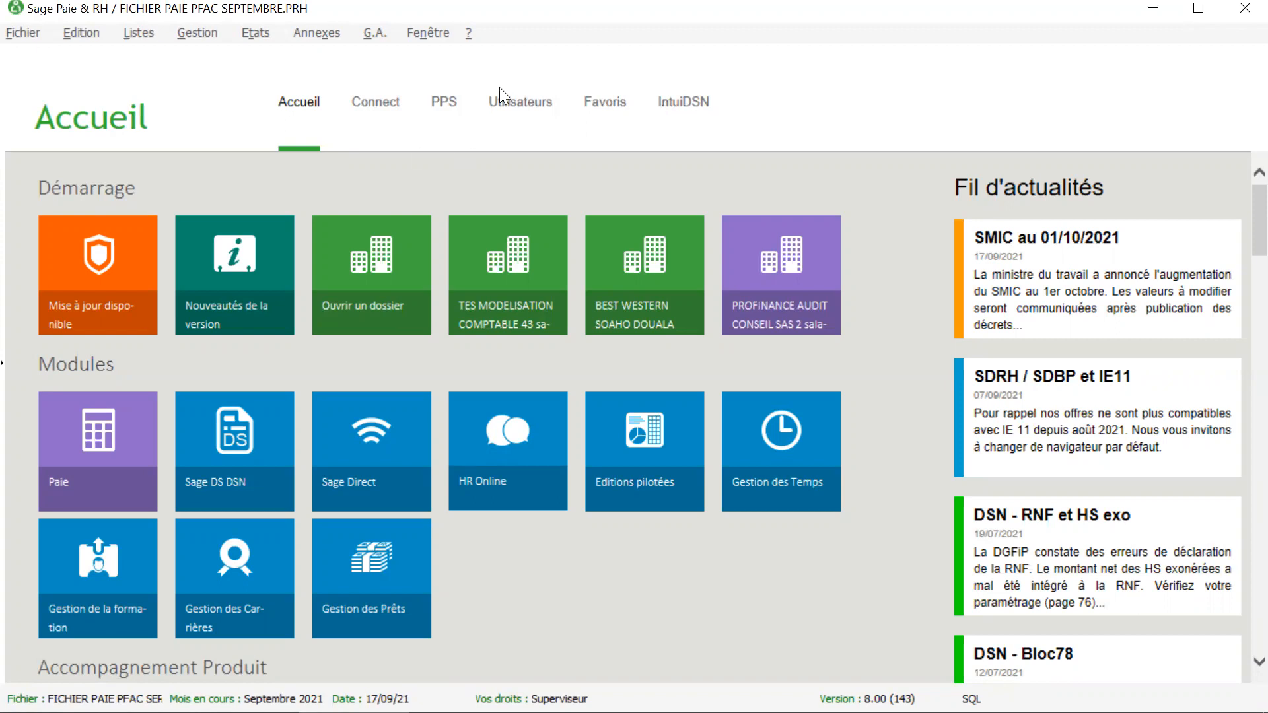
Step: Open the definition of the DIPE MAGNETIQUE PFAC list from the advanced management models
left_click(375, 33)
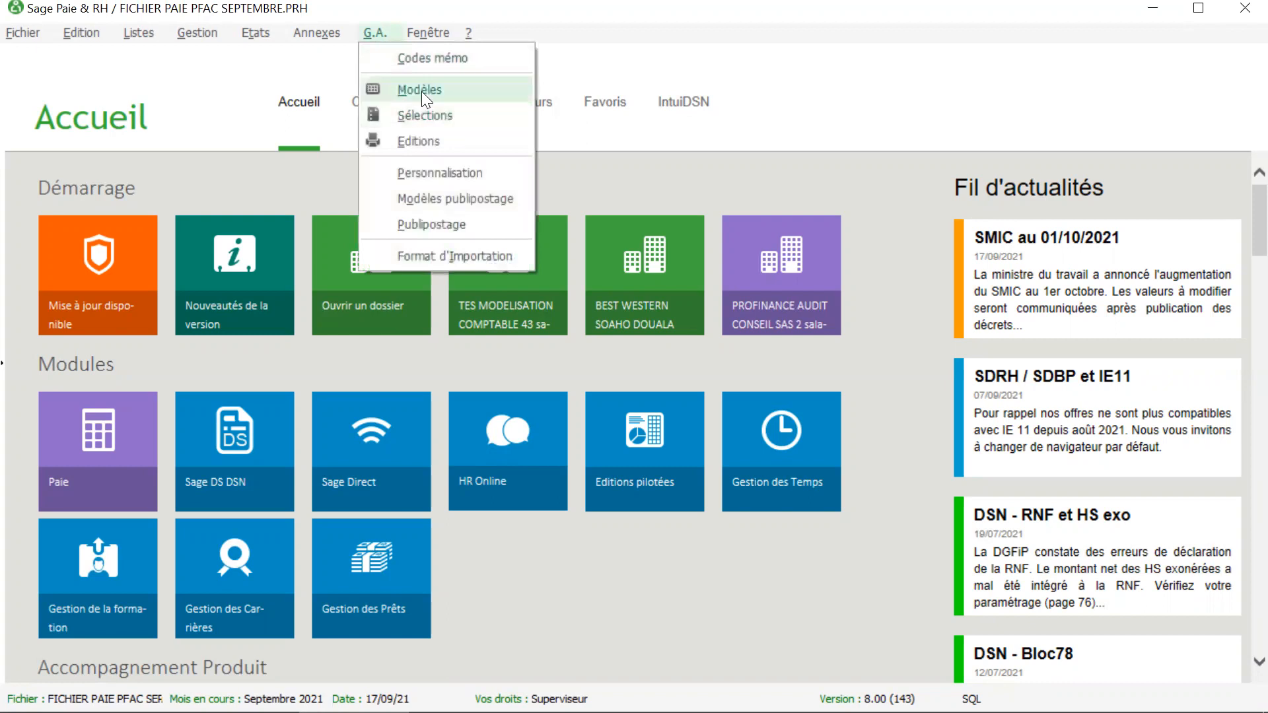
left_click(409, 84)
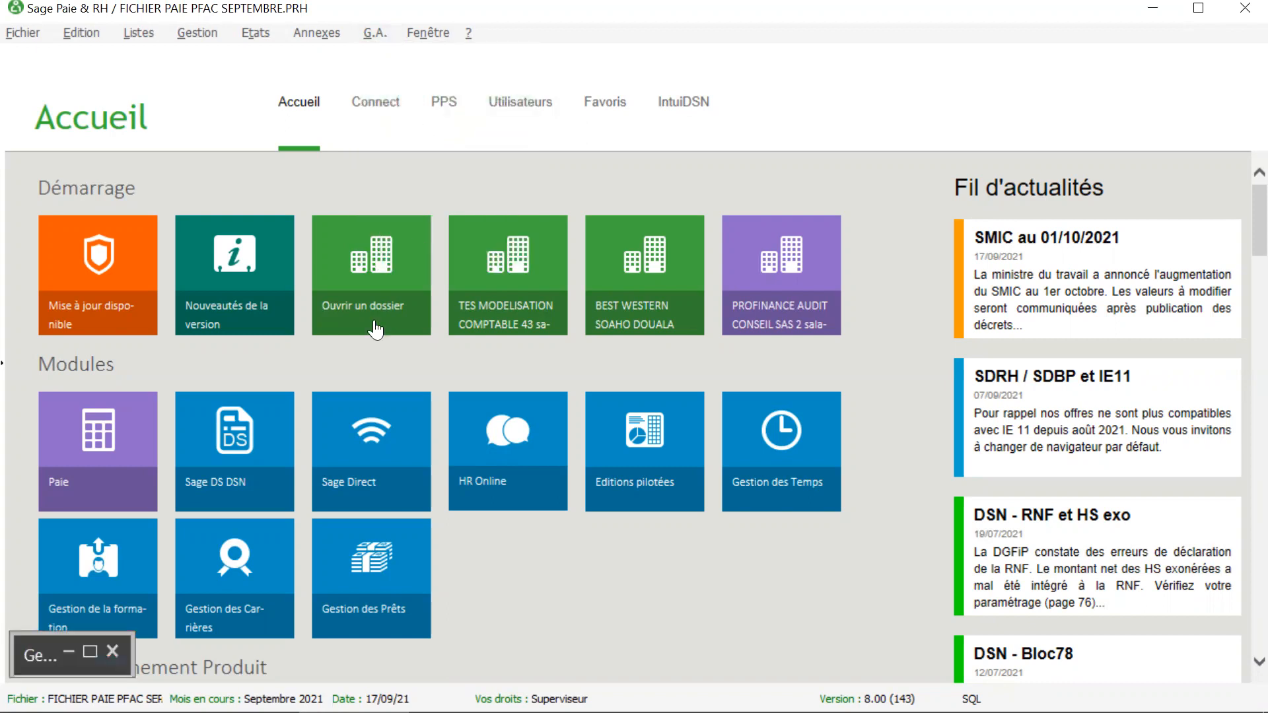
left_click(90, 653)
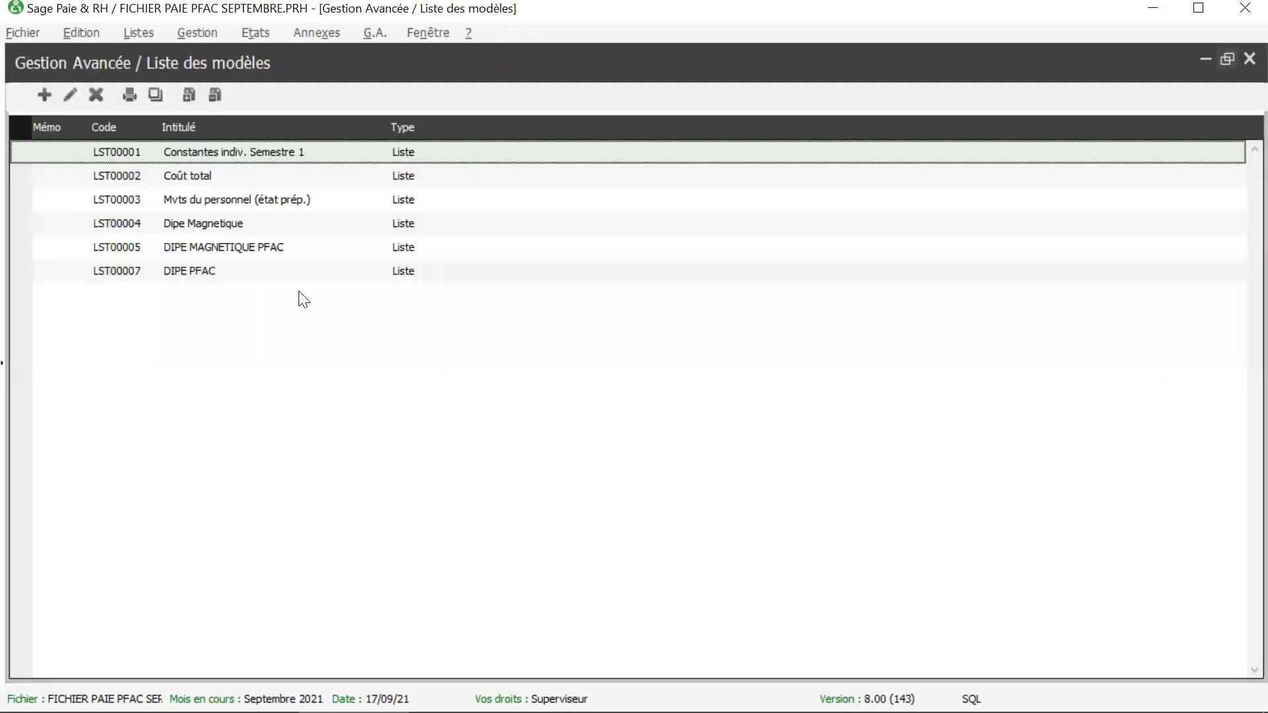
double_click(221, 248)
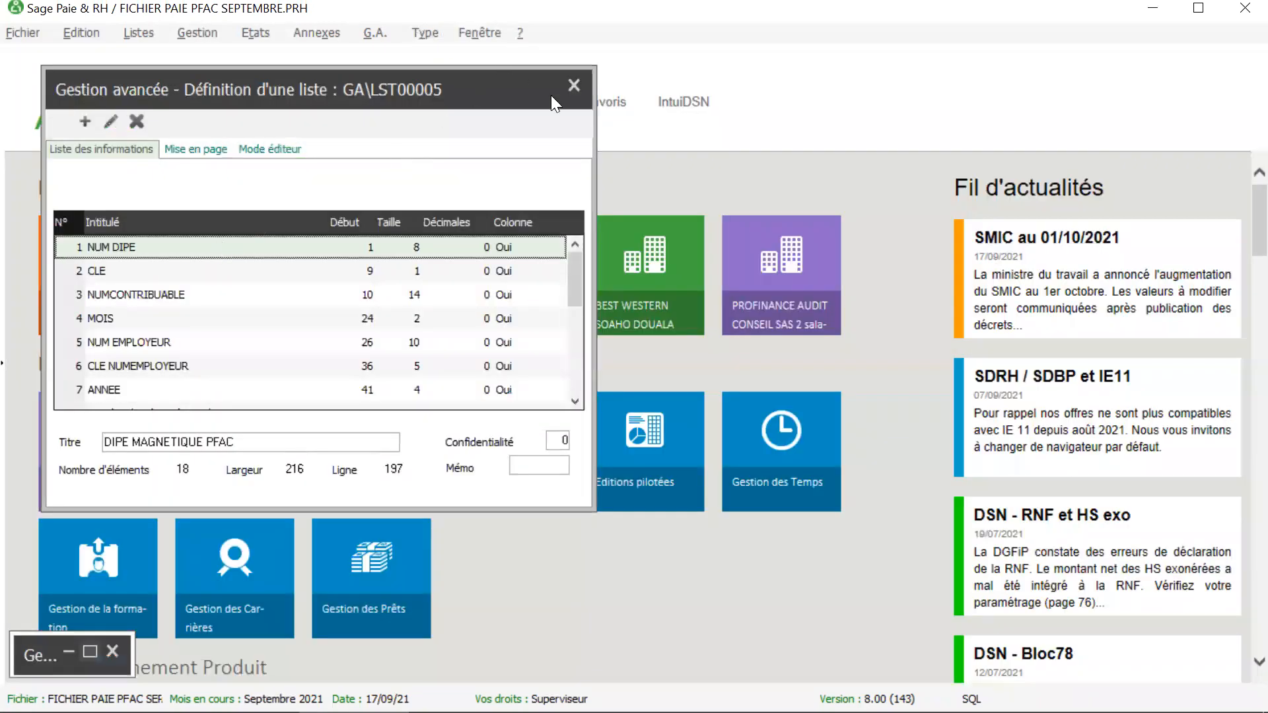
Step: Switch to dipe.pdf in Foxit Reader and examine what changes for the monthly, start-of-year and end-of-year DIPE
mouse_move(627, 711)
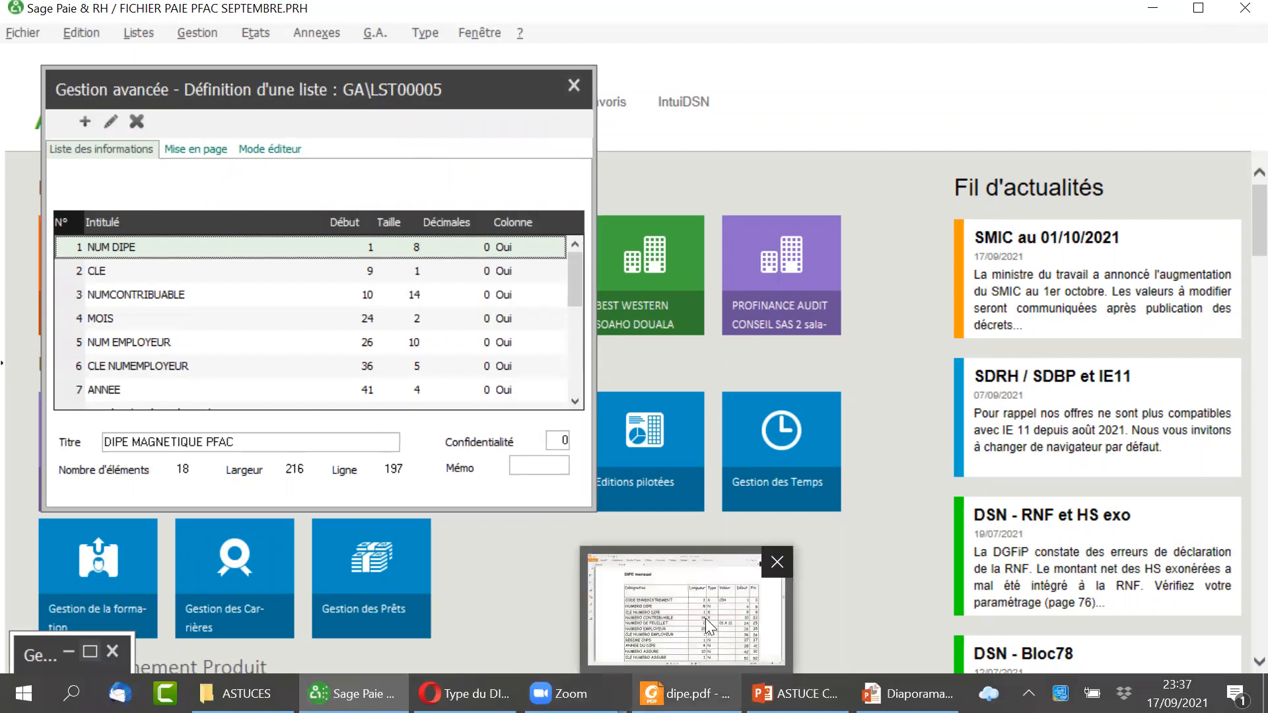
left_click(711, 624)
left_click_drag(438, 362, 452, 318)
scroll(451, 316, "up", 10)
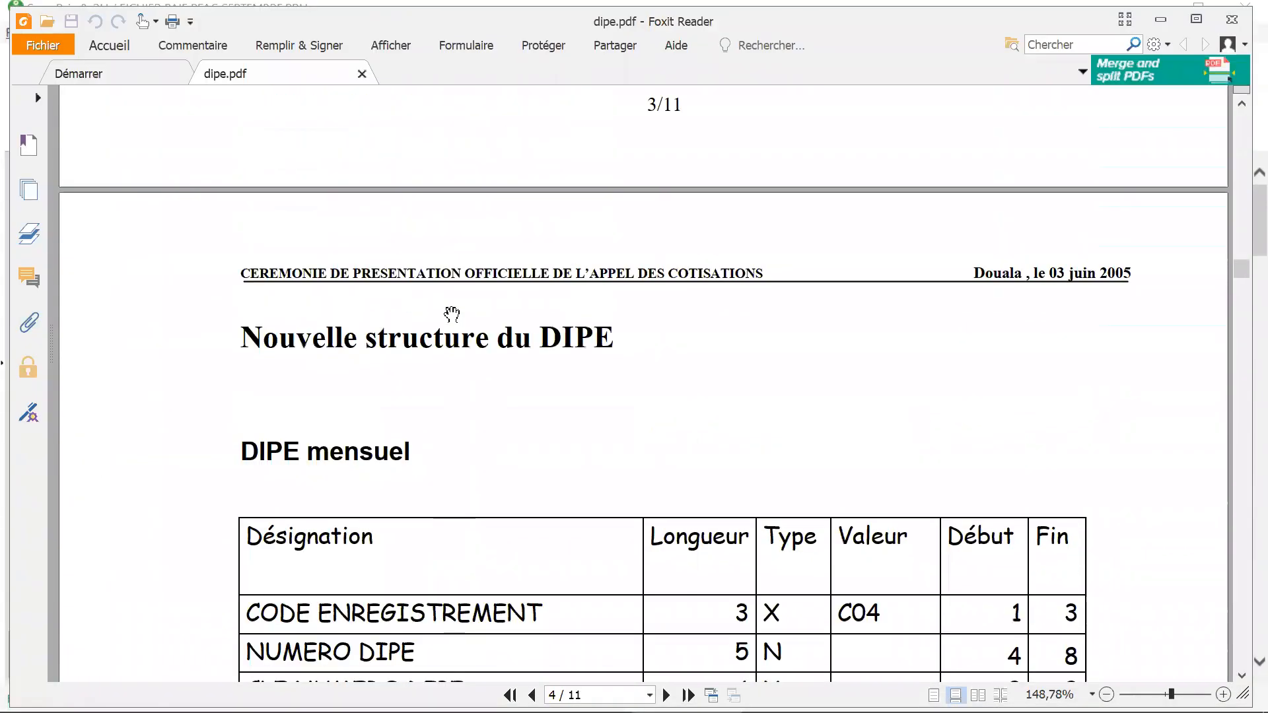
scroll(451, 314, "up", 7)
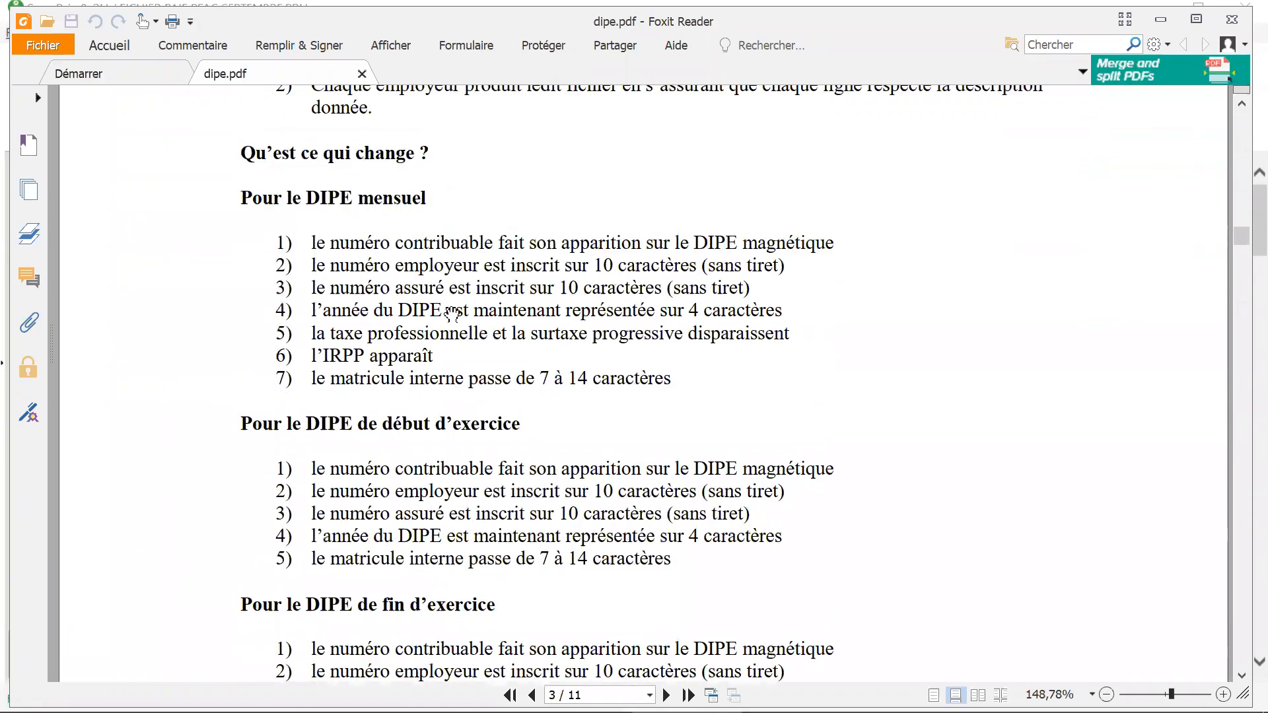
scroll(453, 313, "down", 1)
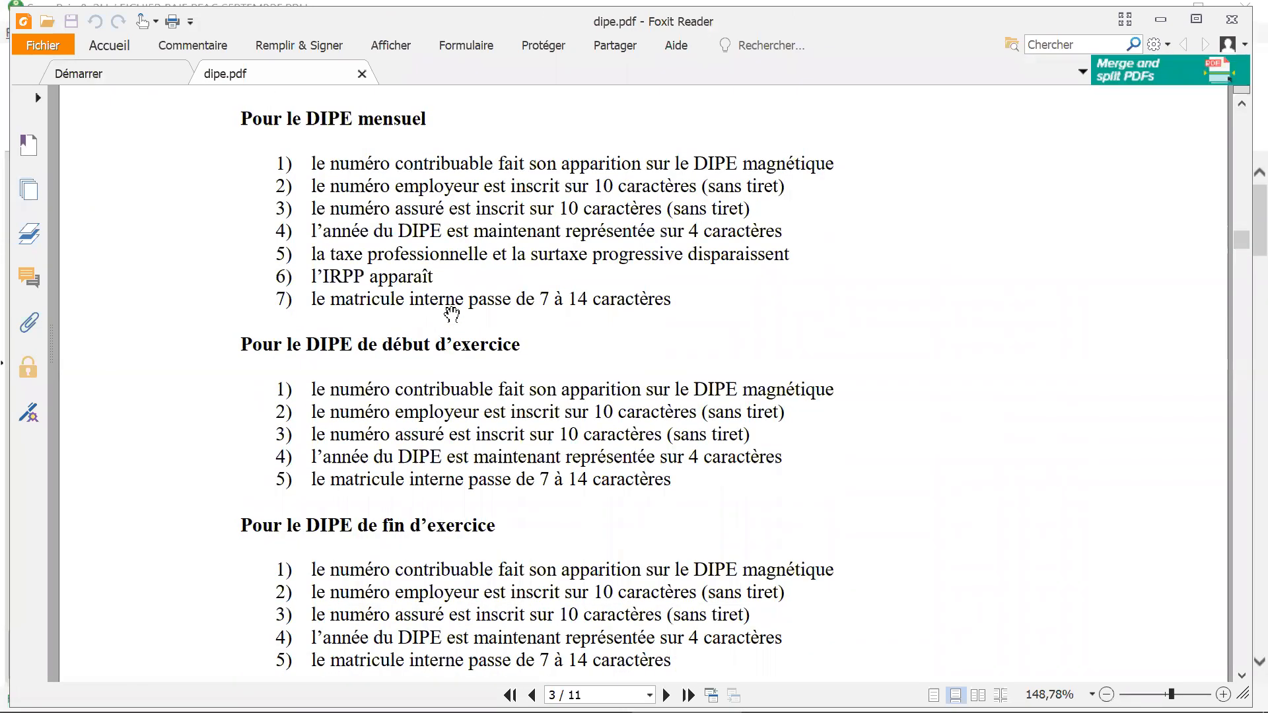
scroll(452, 314, "down", 3)
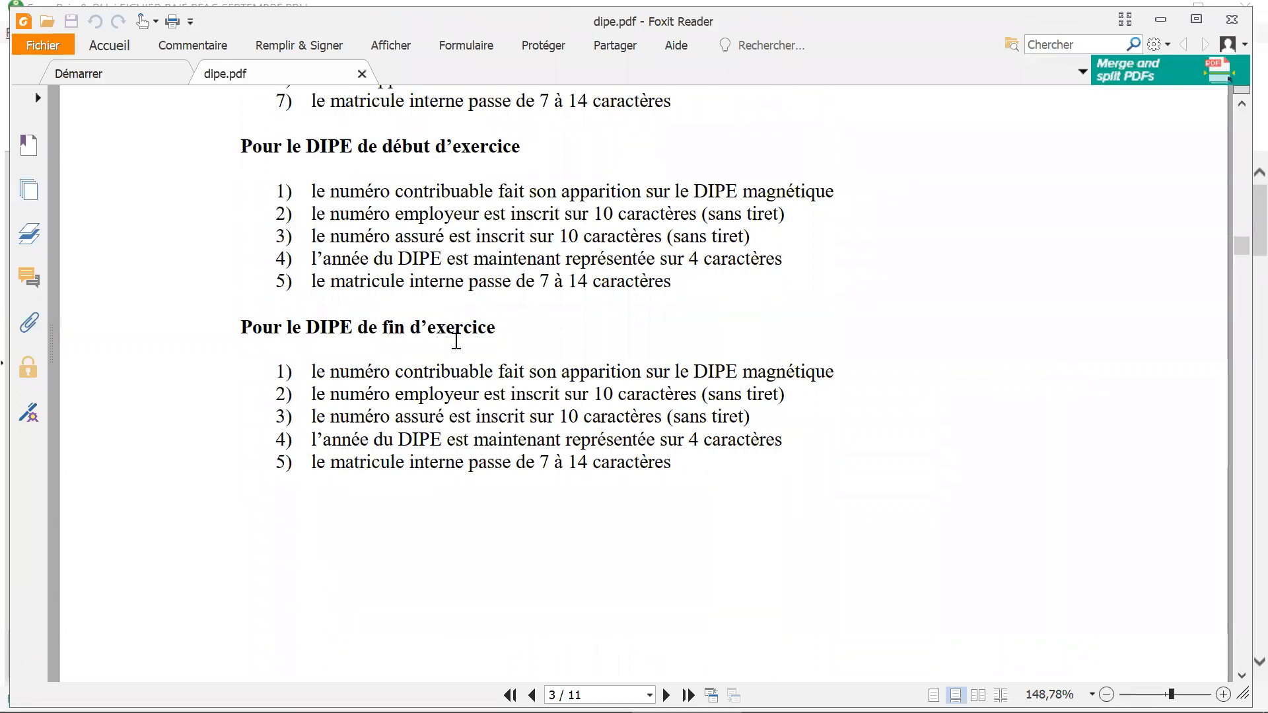
scroll(455, 340, "down", 3)
scroll(455, 341, "up", 8)
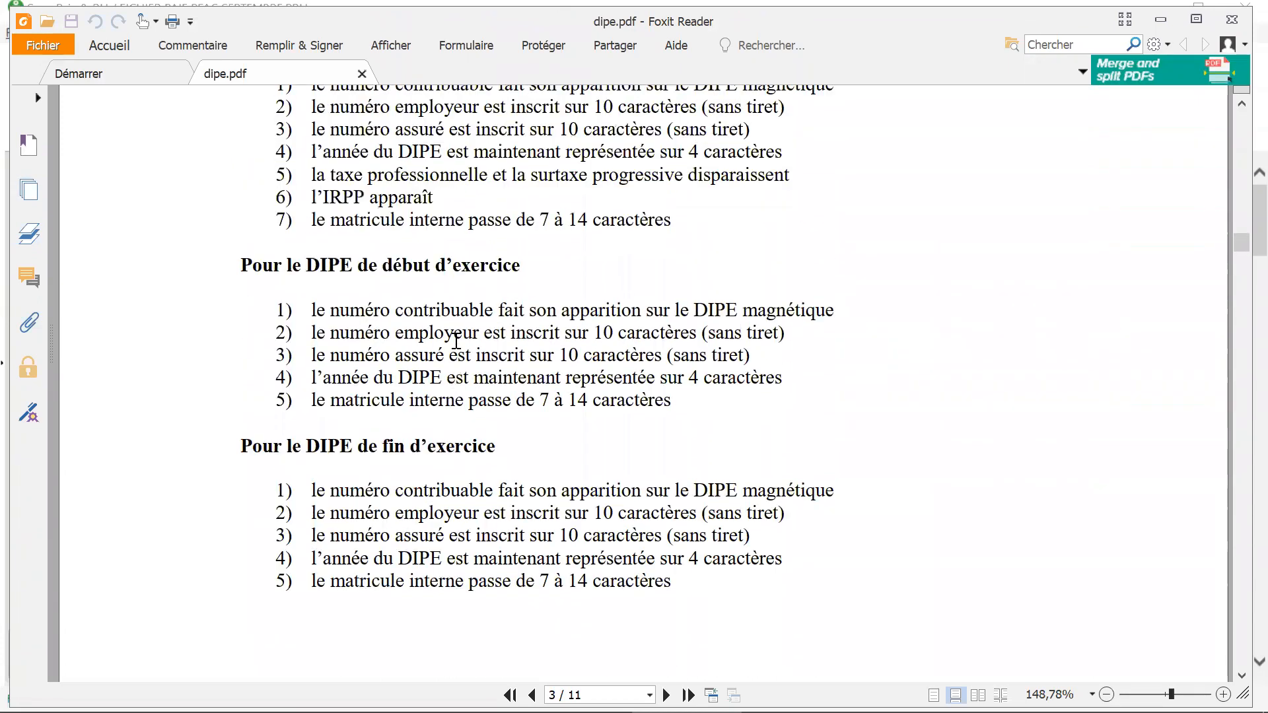
scroll(456, 341, "up", 2)
scroll(456, 341, "down", 2)
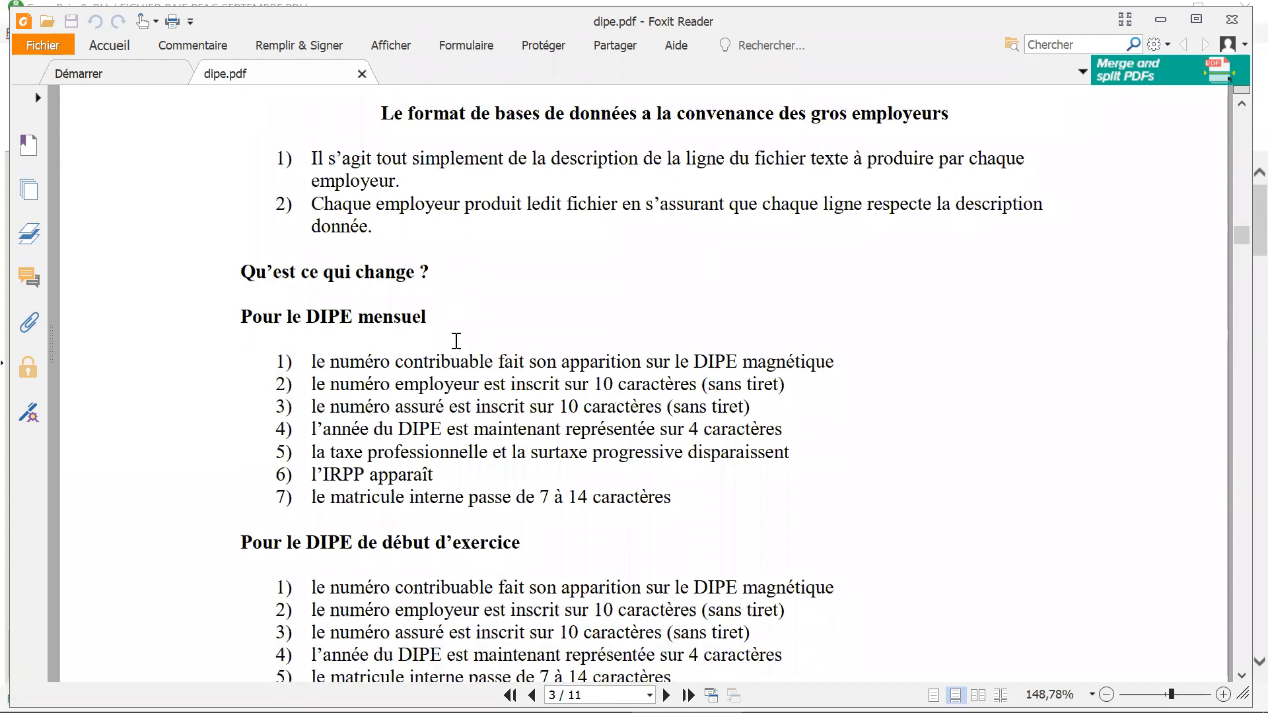
Step: Examine the monthly DIPE record structure table in dipe.pdf, with each field's length, type, value and positions
scroll(455, 341, "down", 18)
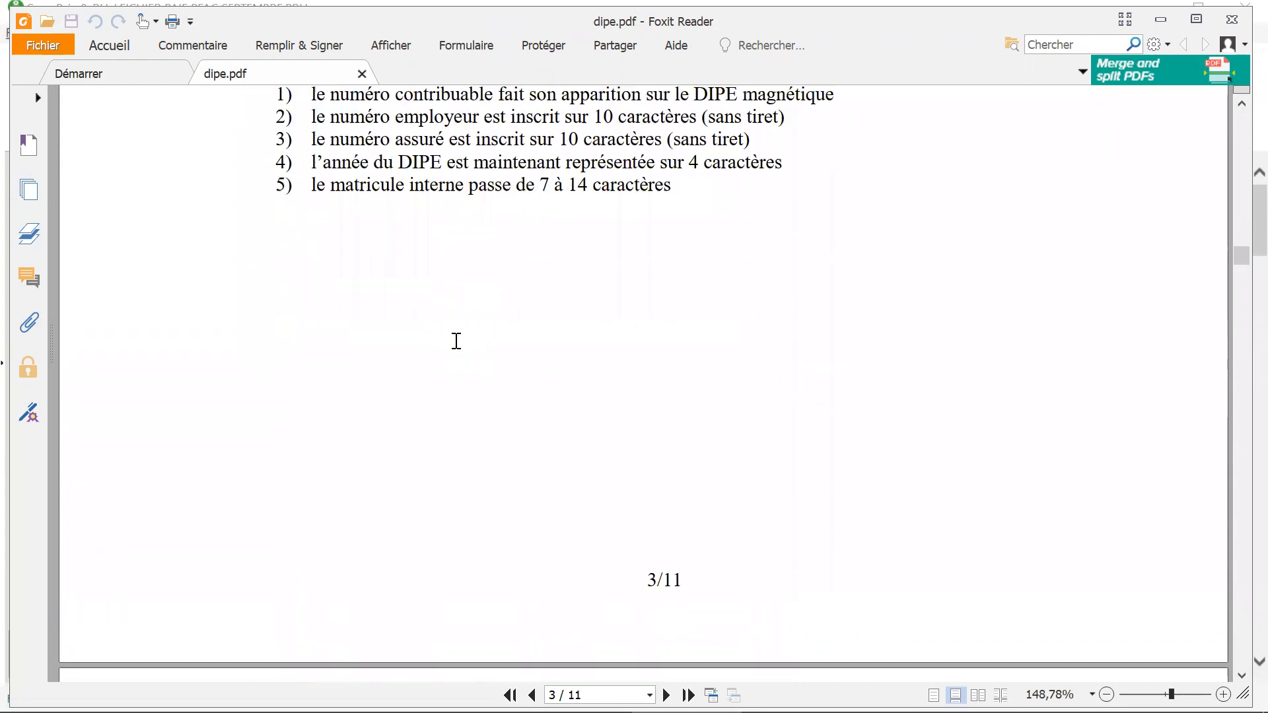
scroll(456, 340, "down", 3)
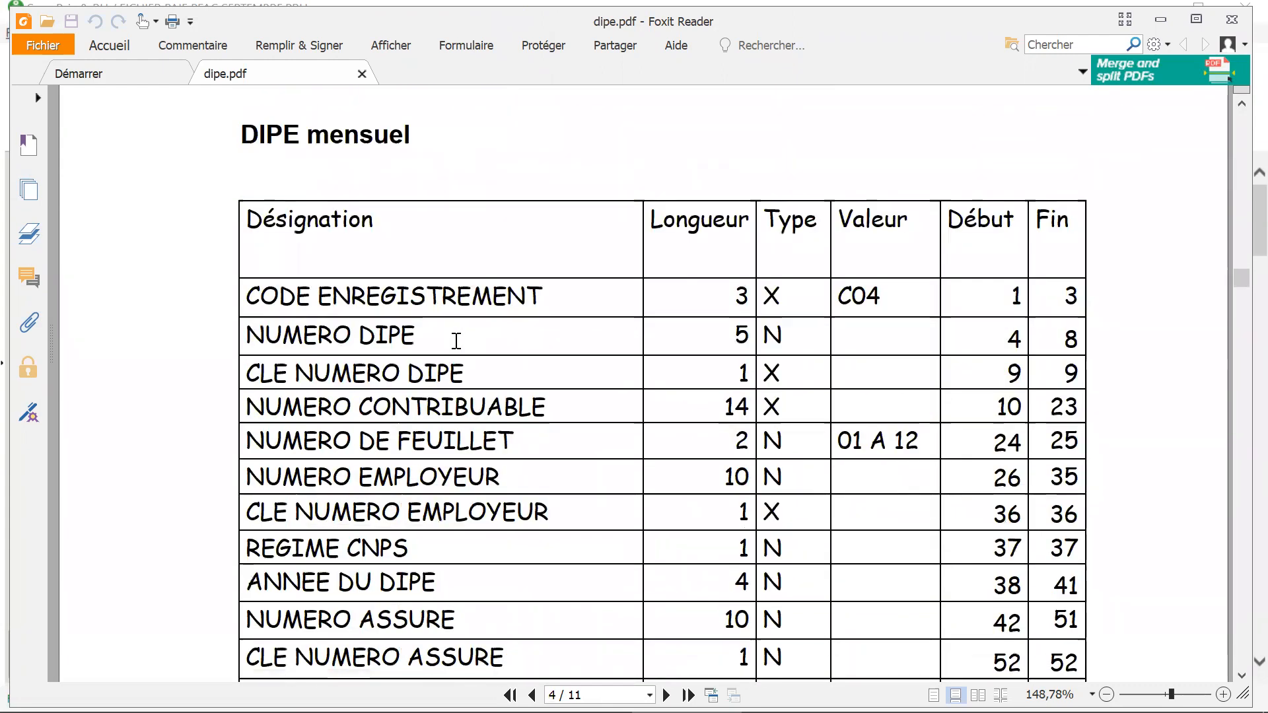
scroll(456, 340, "down", 3)
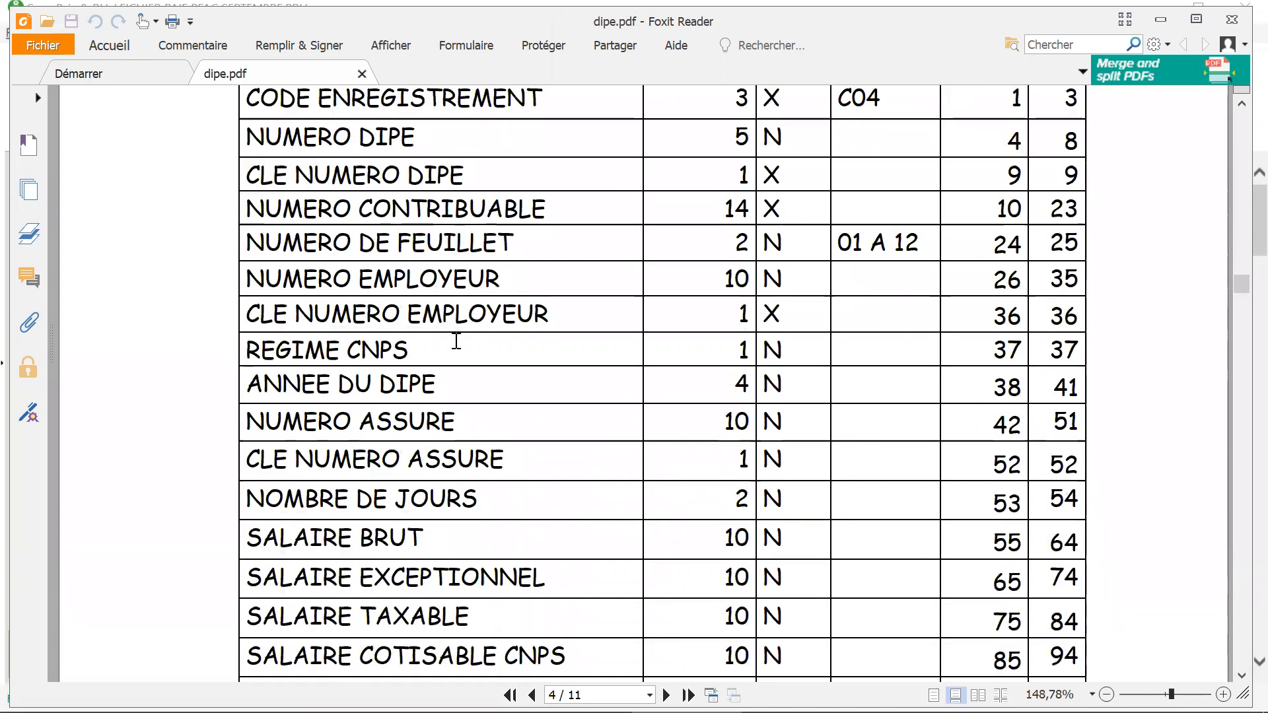
scroll(456, 340, "up", 1)
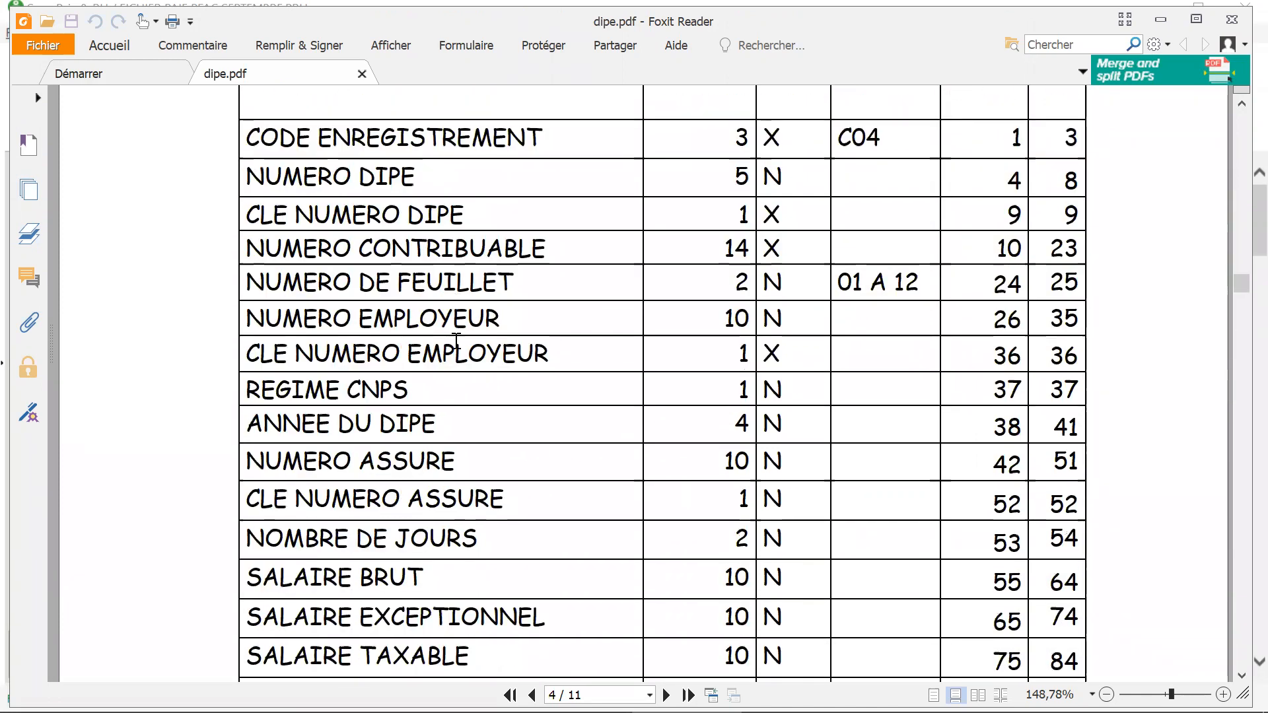
scroll(456, 340, "down", 2)
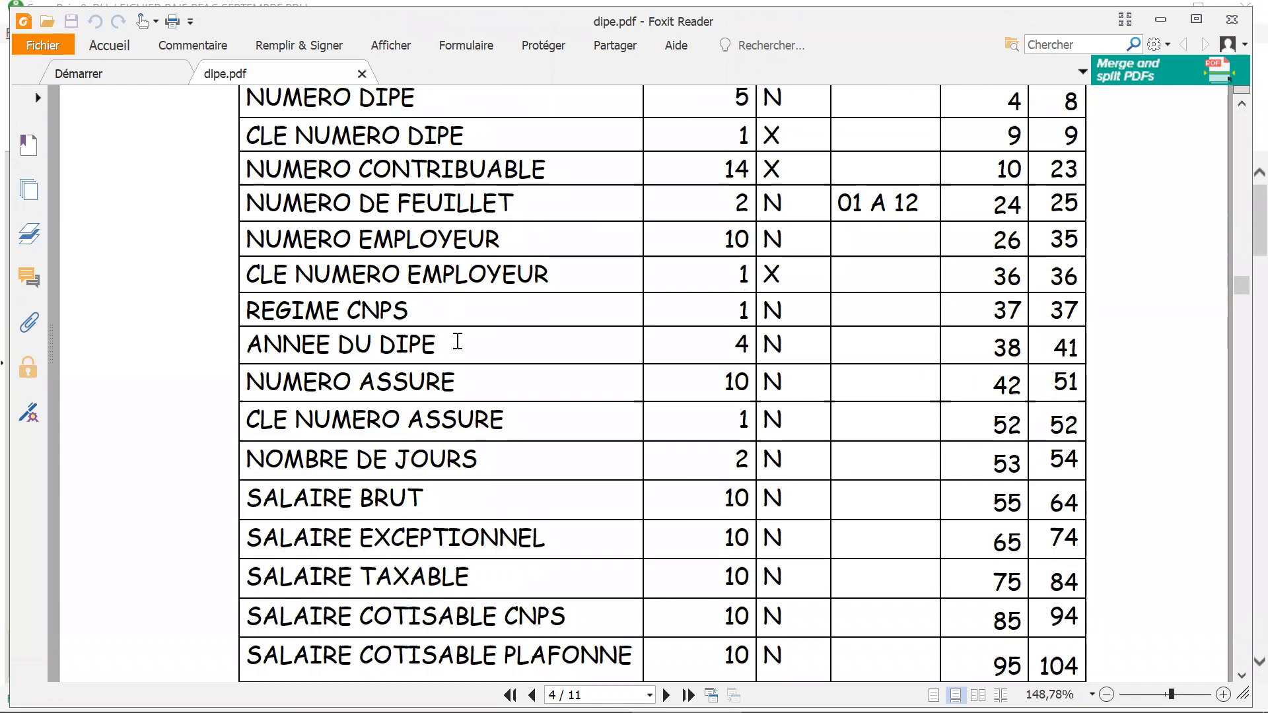
Step: Switch back to Sage Paie & RH and review the fields of the DIPE MAGNETIQUE PFAC list, including the Matricule field's settings
mouse_move(284, 711)
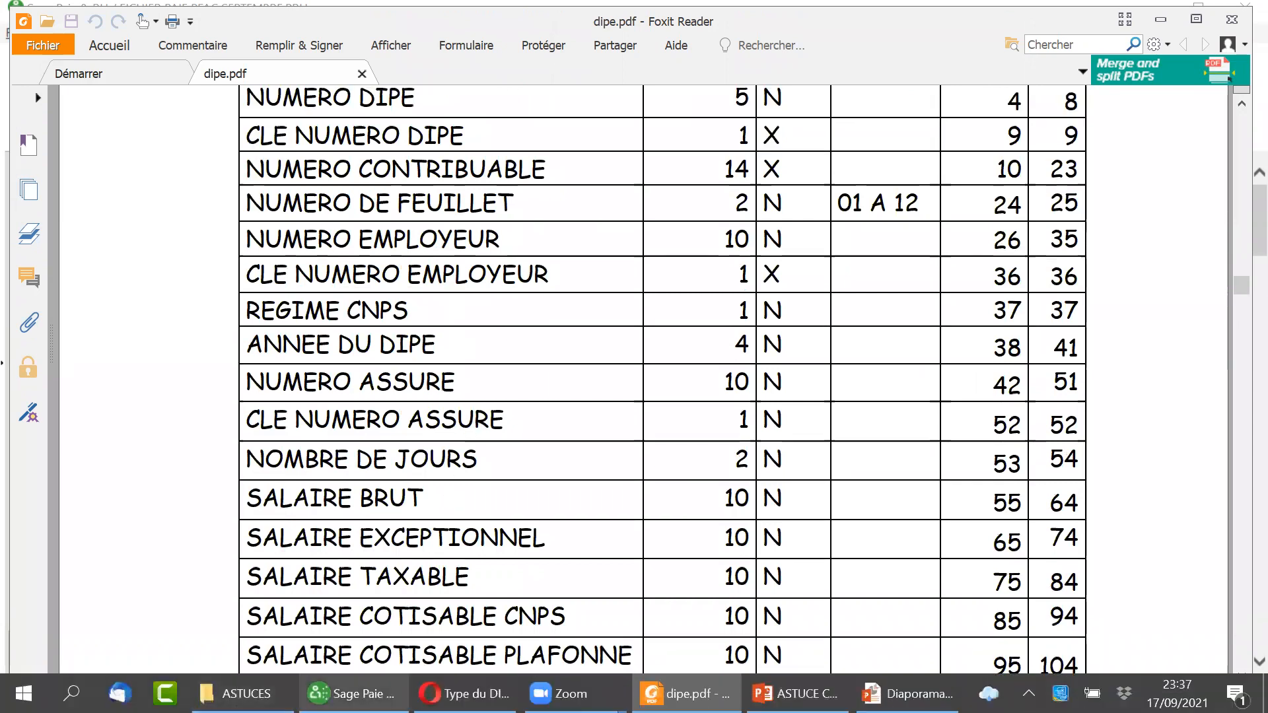
left_click(363, 621)
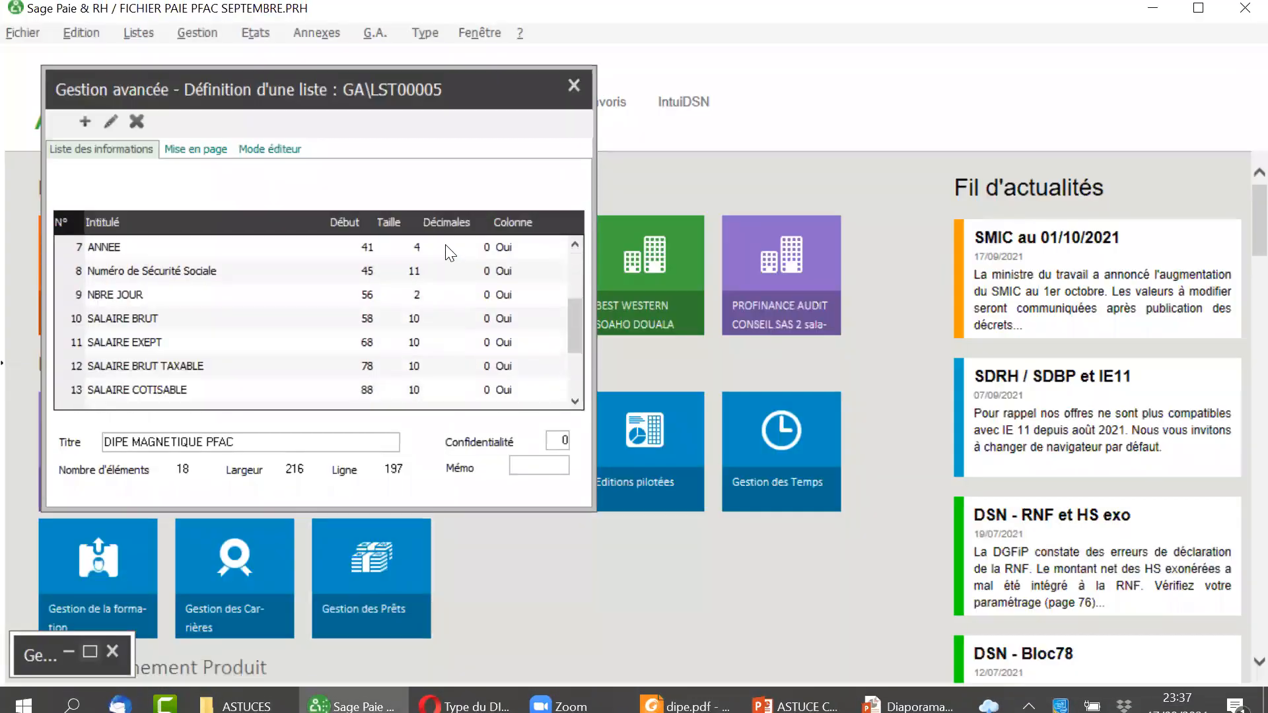
scroll(423, 290, "down", 2)
scroll(373, 343, "up", 4)
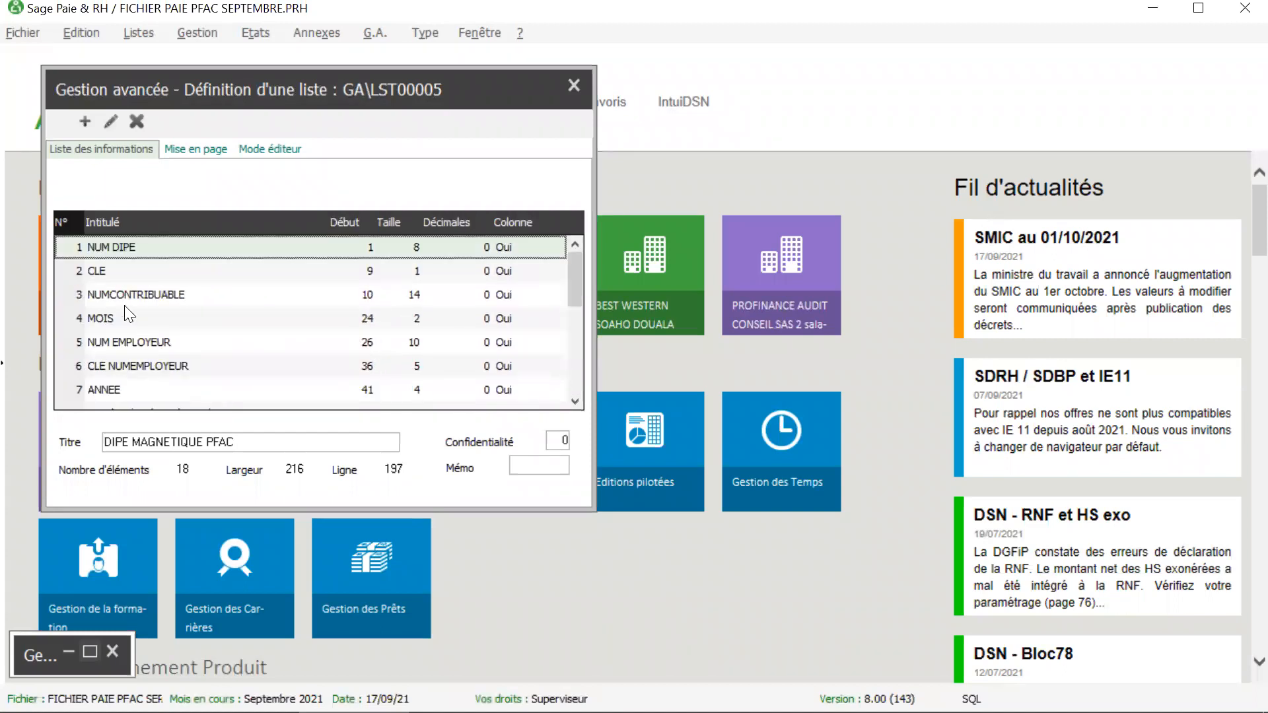
scroll(152, 317, "down", 3)
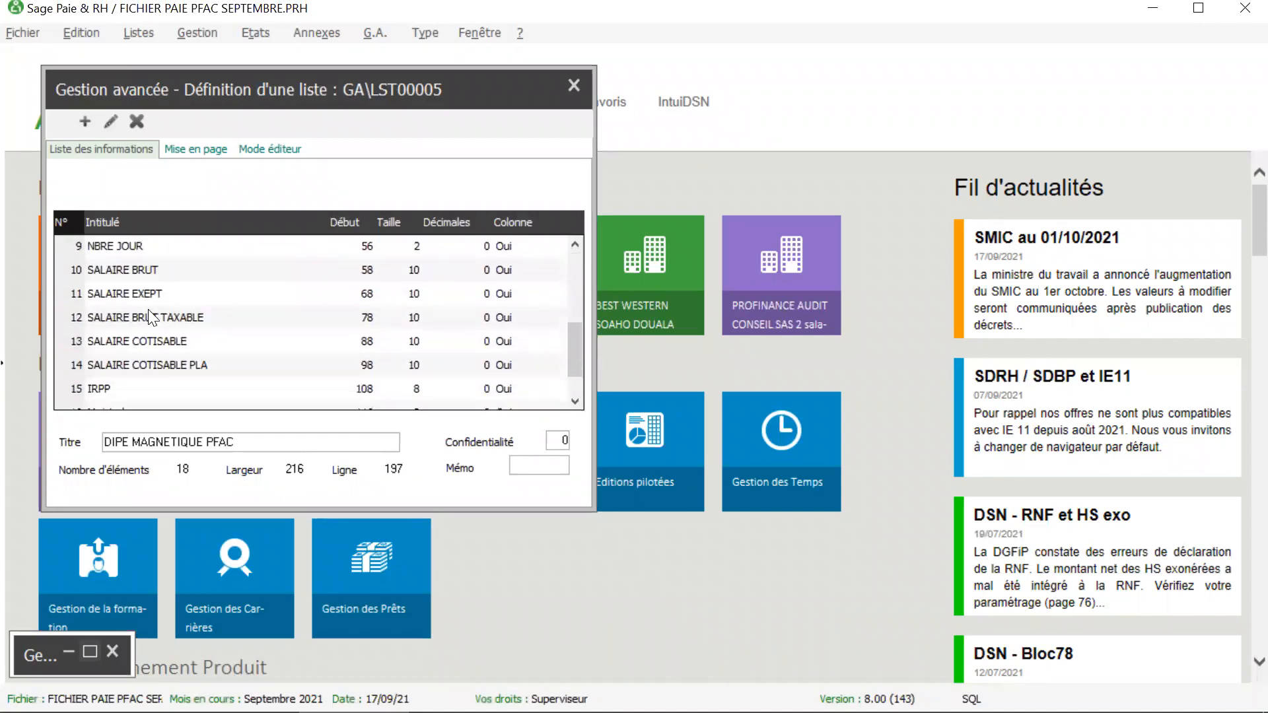
scroll(152, 317, "down", 1)
double_click(152, 344)
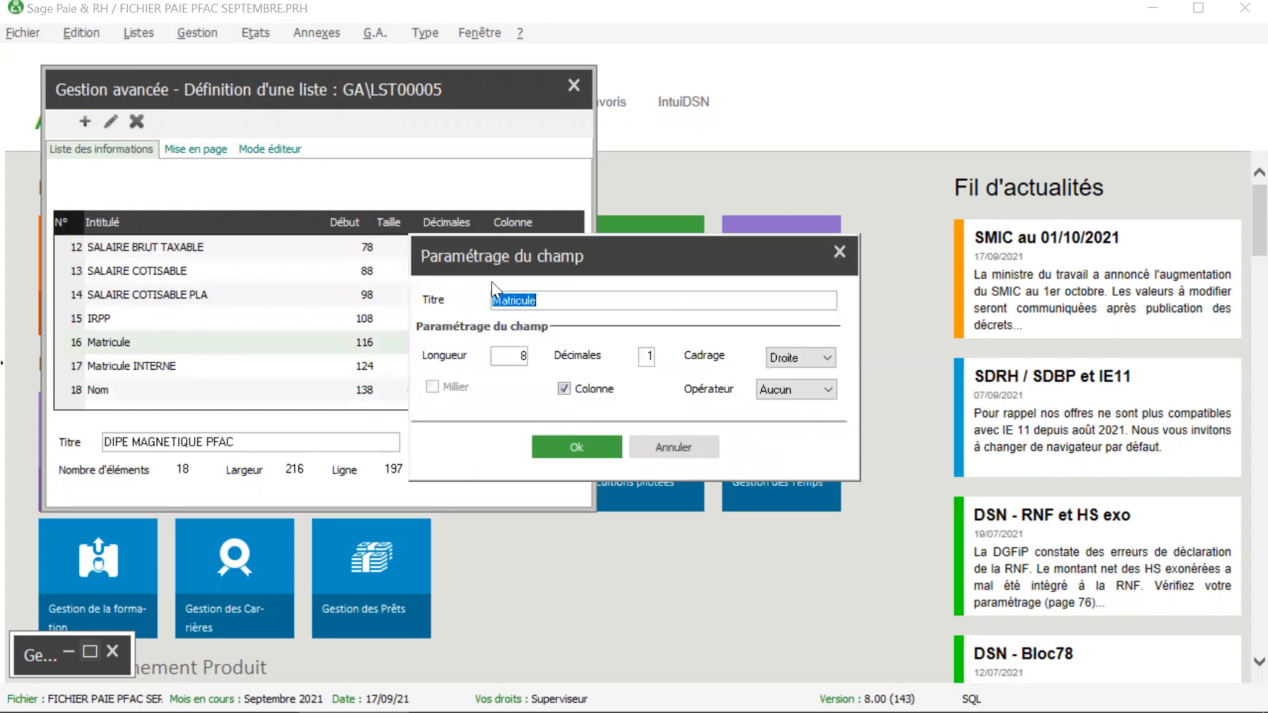
left_click(577, 447)
scroll(355, 348, "up", 4)
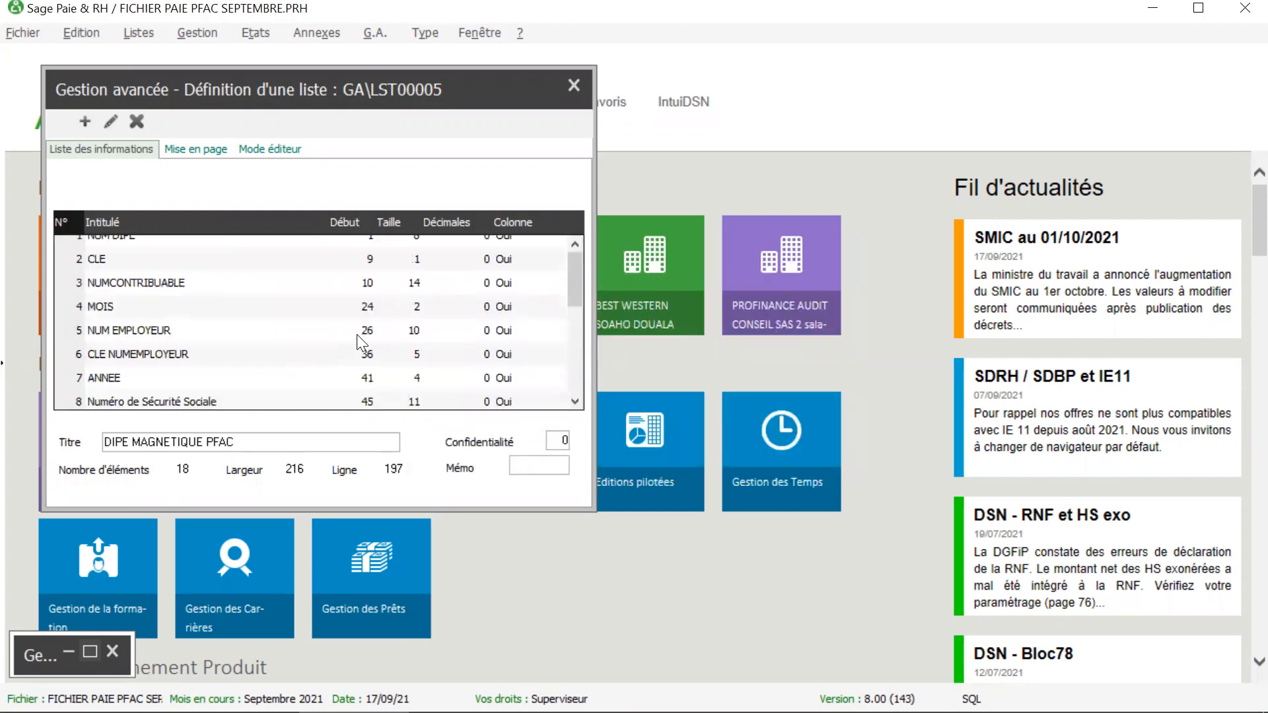
Step: Save the DIPE MAGNETIQUE PFAC model on closing its definition, and close the remaining minimised window
left_click(573, 84)
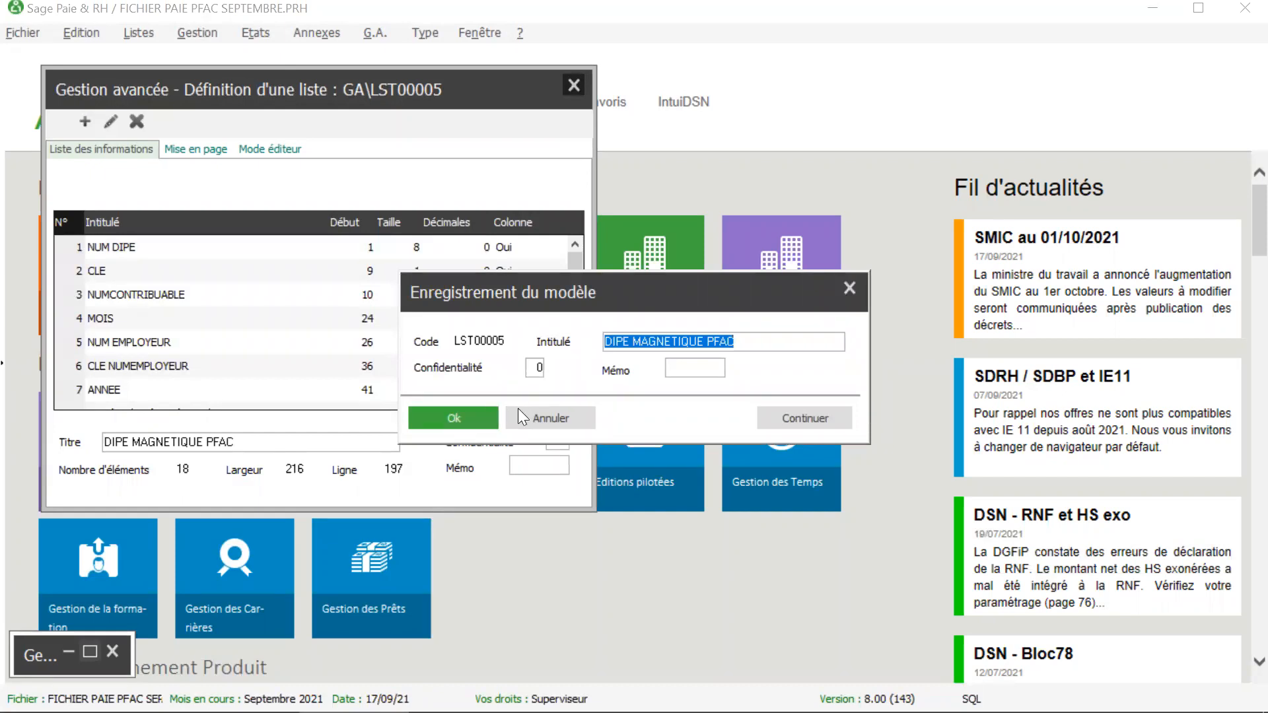
left_click(460, 417)
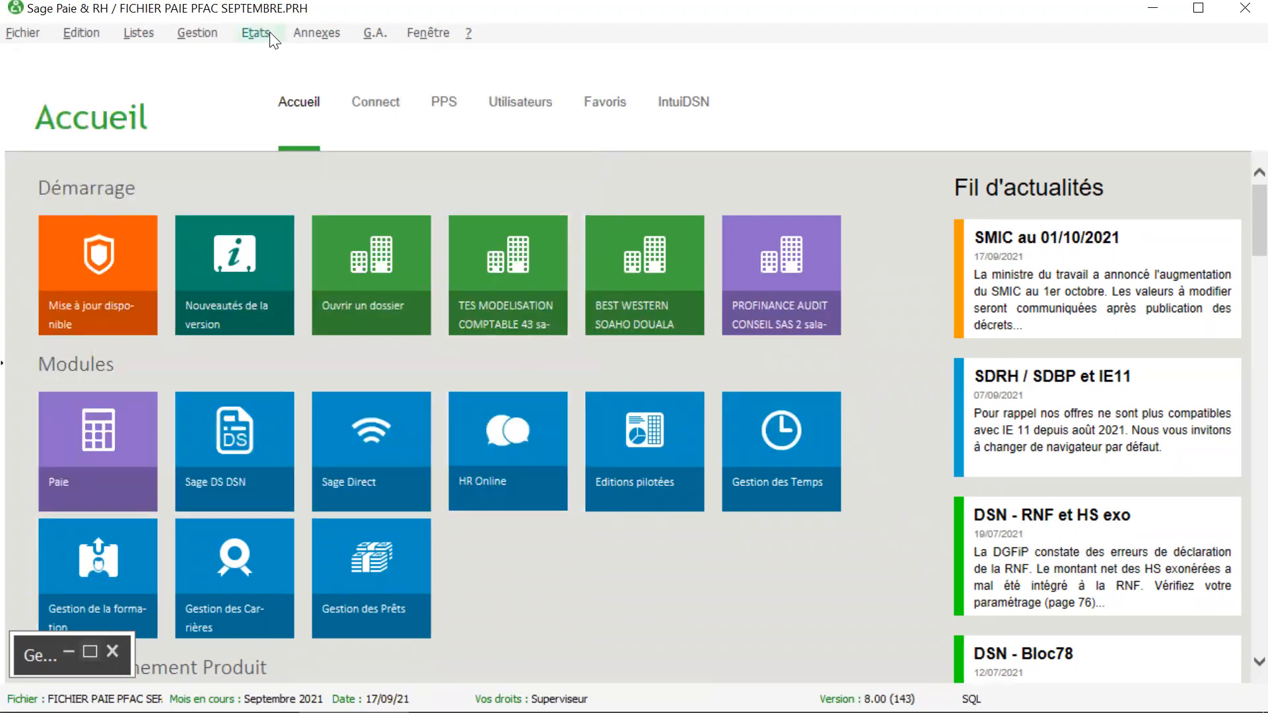
left_click(375, 32)
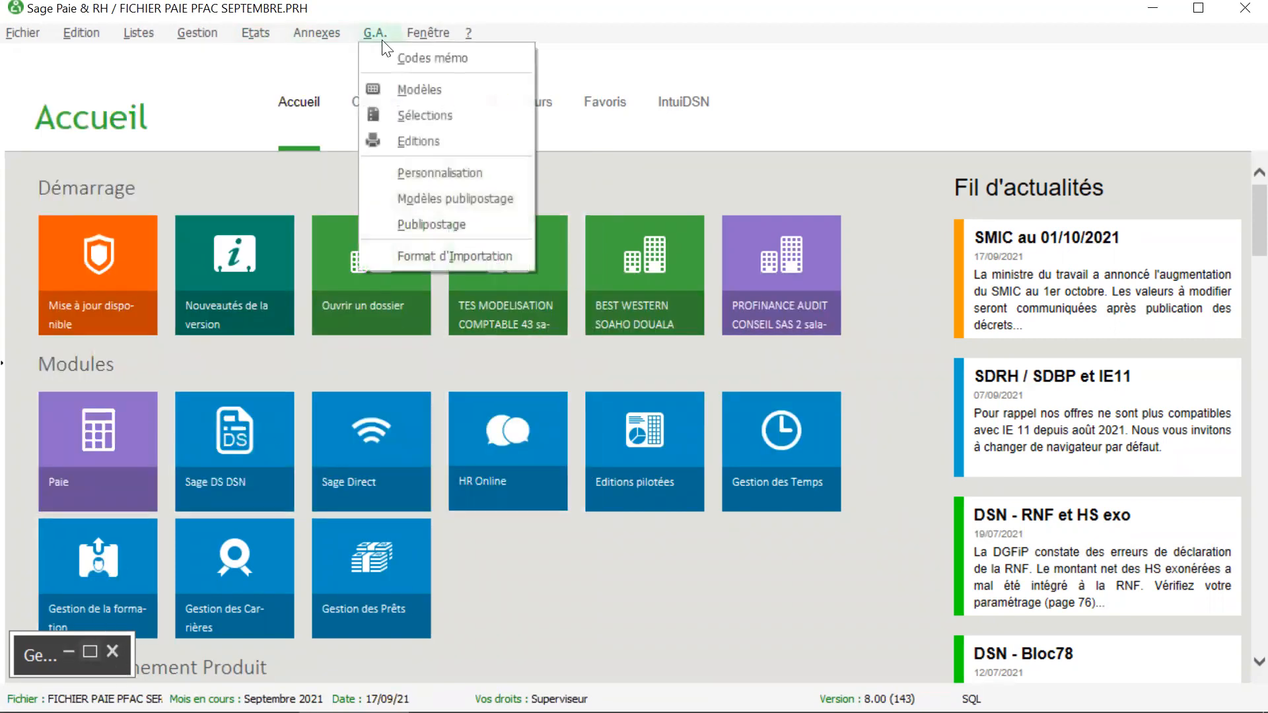
left_click(427, 90)
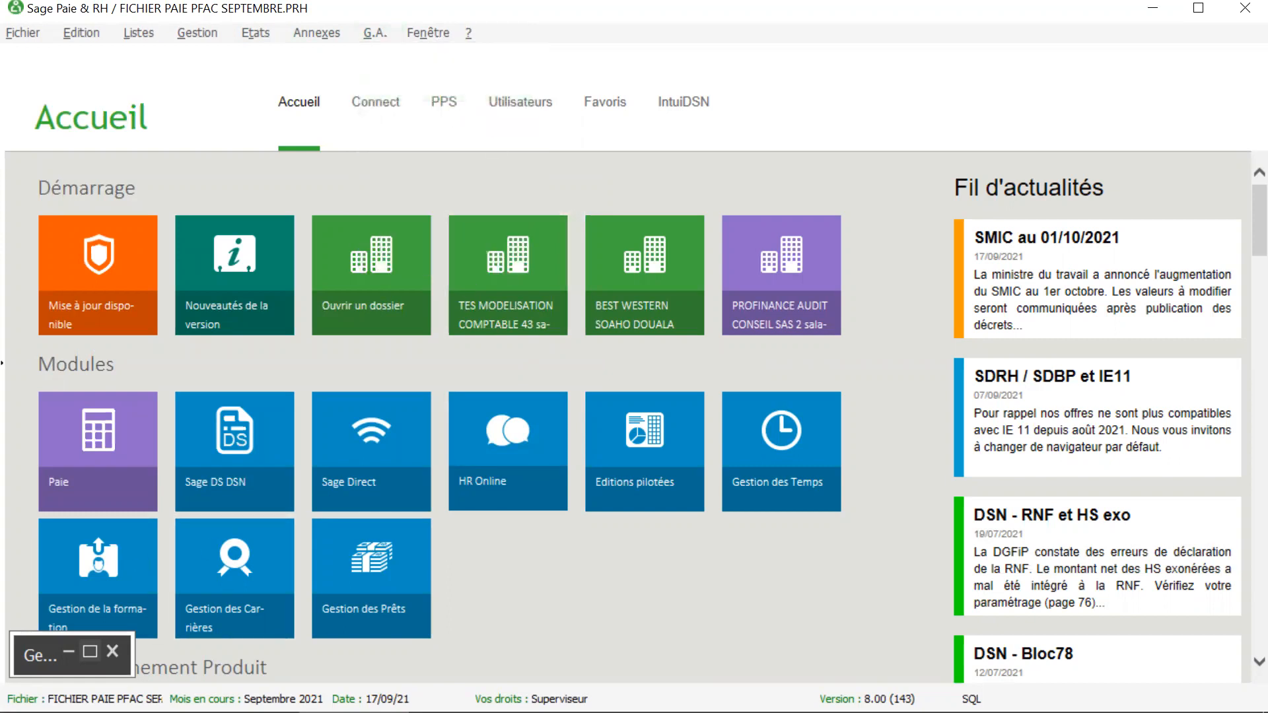
left_click(113, 655)
Step: Choose the DIPE MAGNETIQUE PFAC model in the advanced management personalisation and close the model selection
left_click(374, 33)
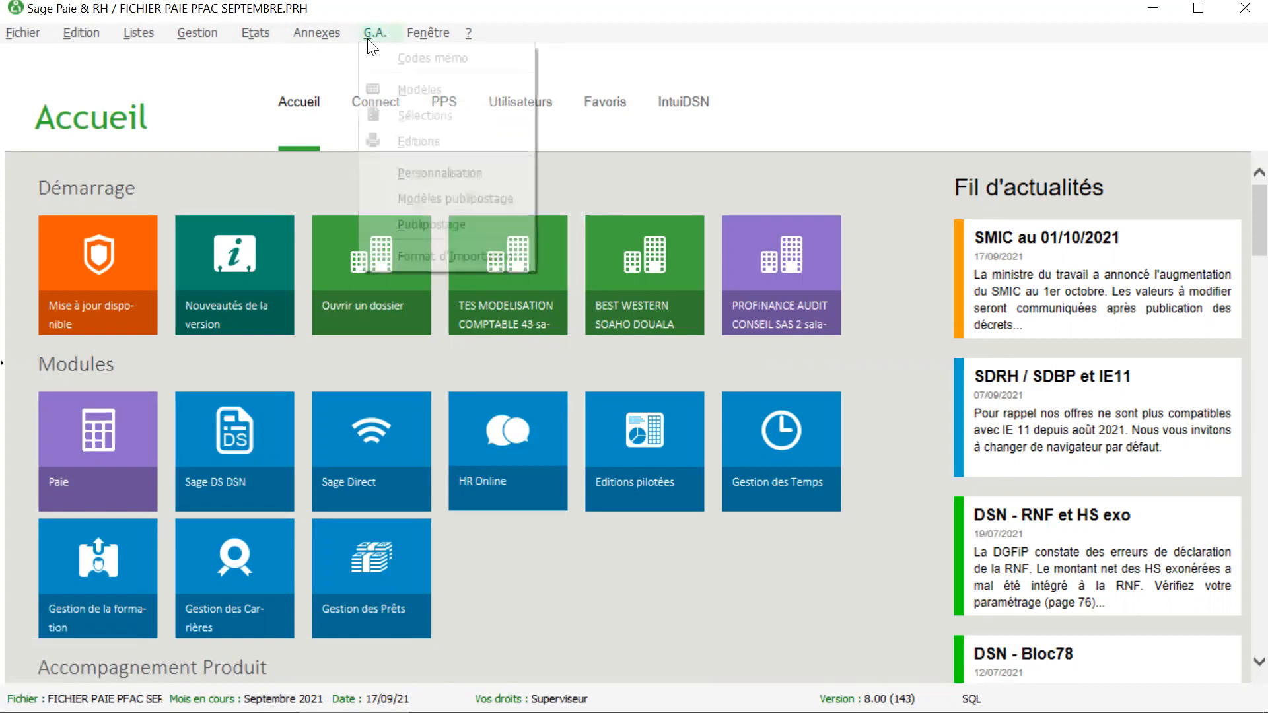
left_click(437, 174)
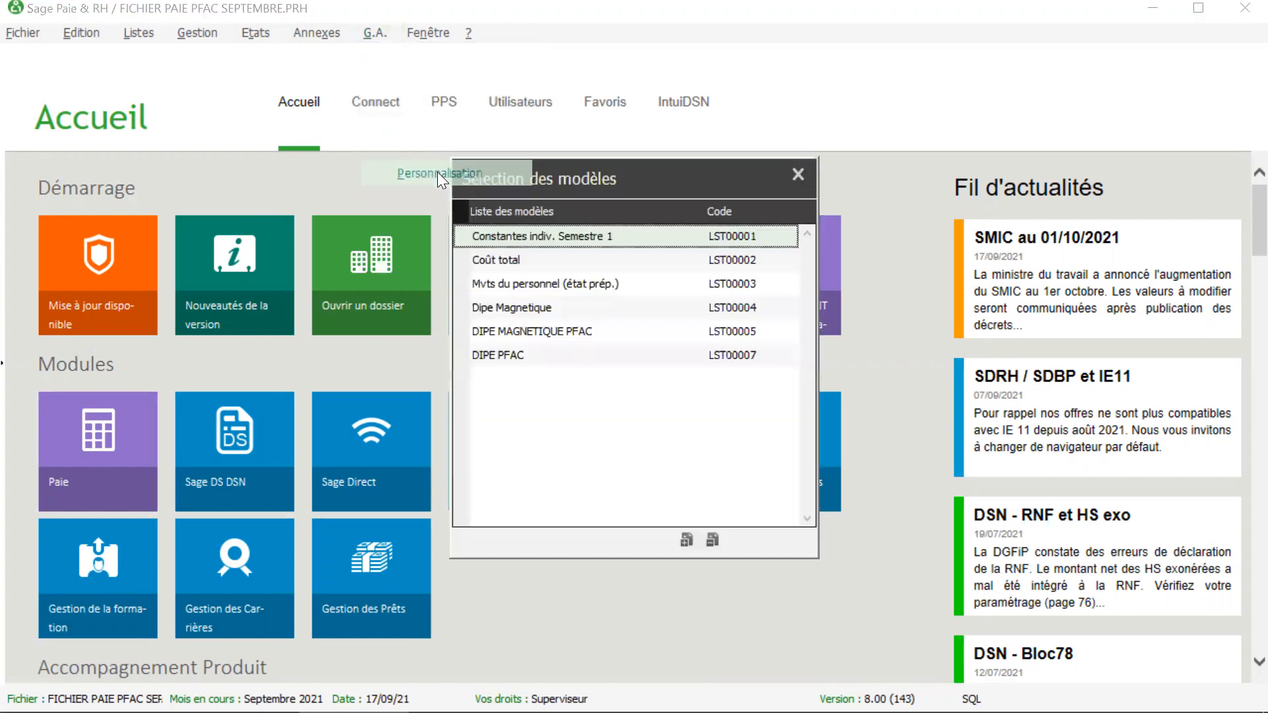
left_click(549, 329)
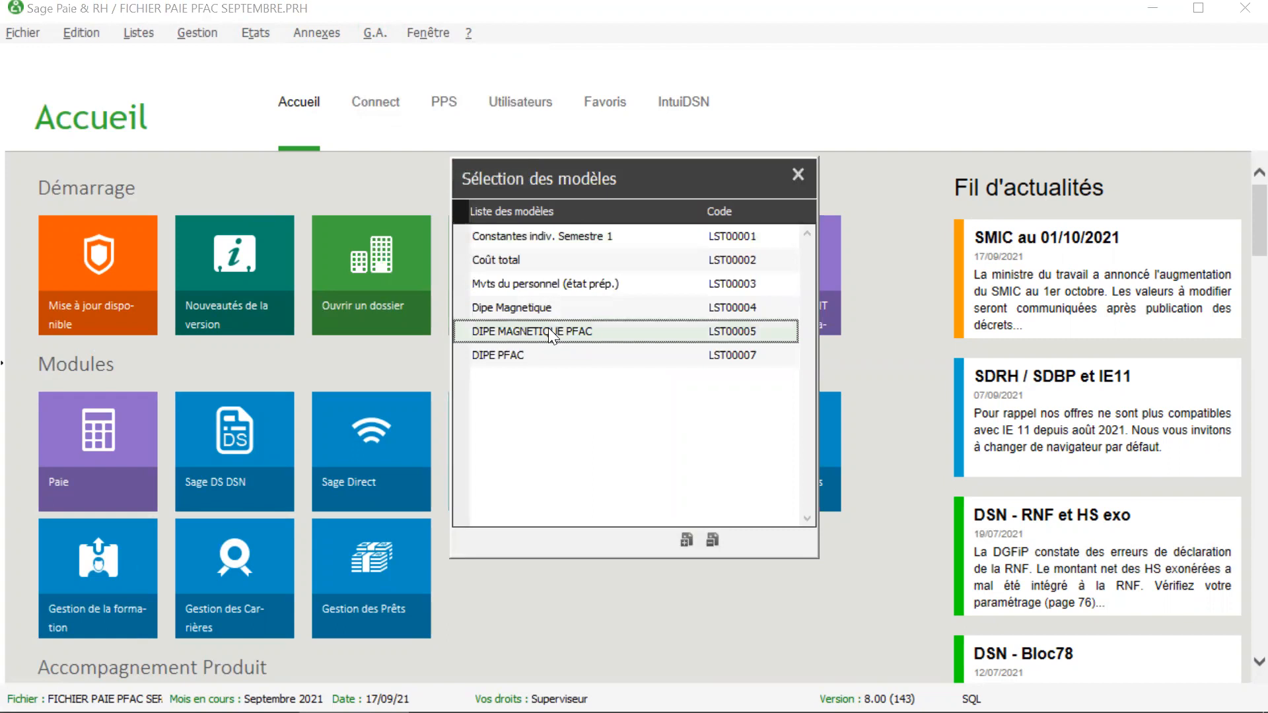
double_click(548, 328)
left_click(798, 173)
Step: Open the custom report DIPE MAGNETIQUE PFAC and limit its Matricule range to the two employees with calculated payslips
left_click(274, 37)
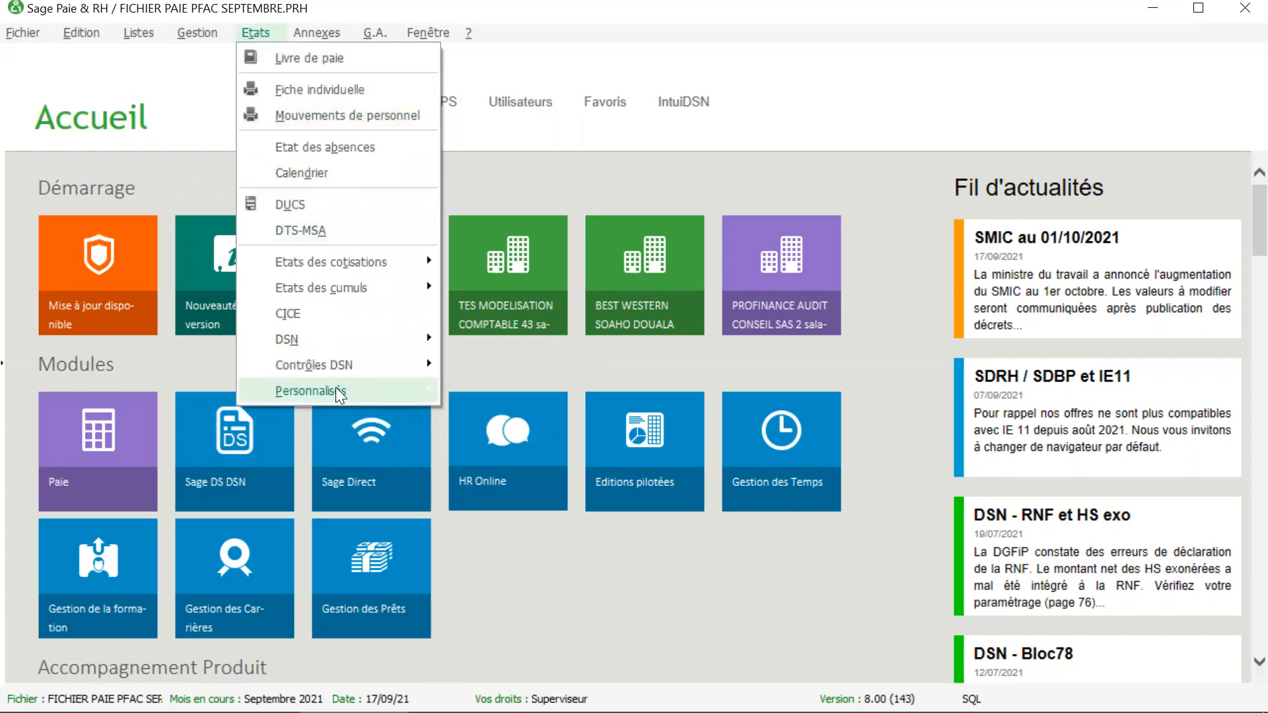
mouse_move(377, 390)
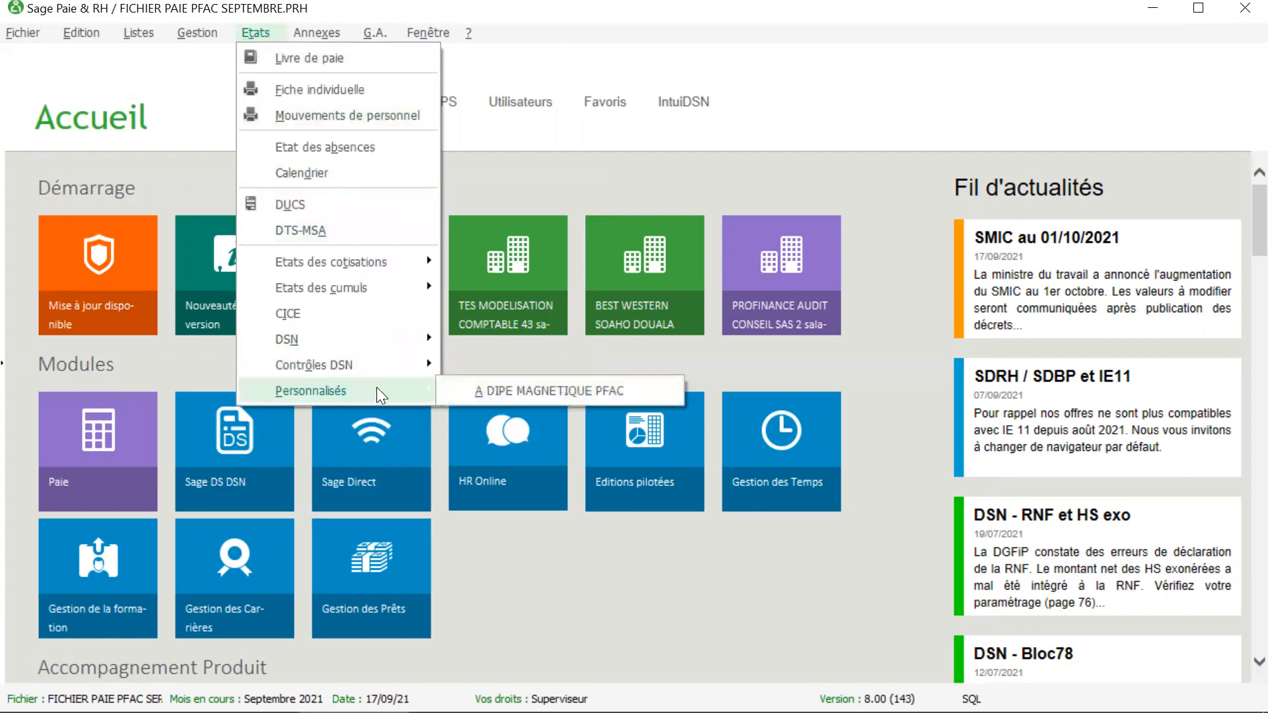
left_click(554, 391)
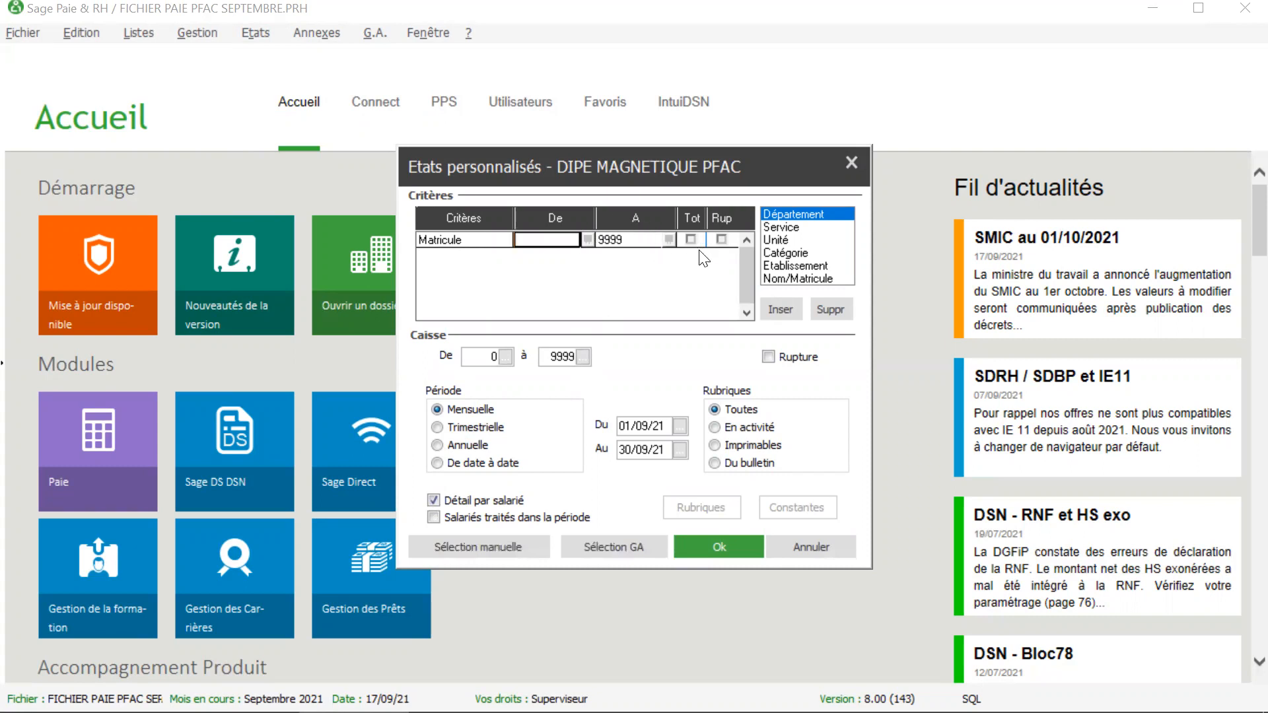
left_click(588, 239)
scroll(512, 363, "down", 9)
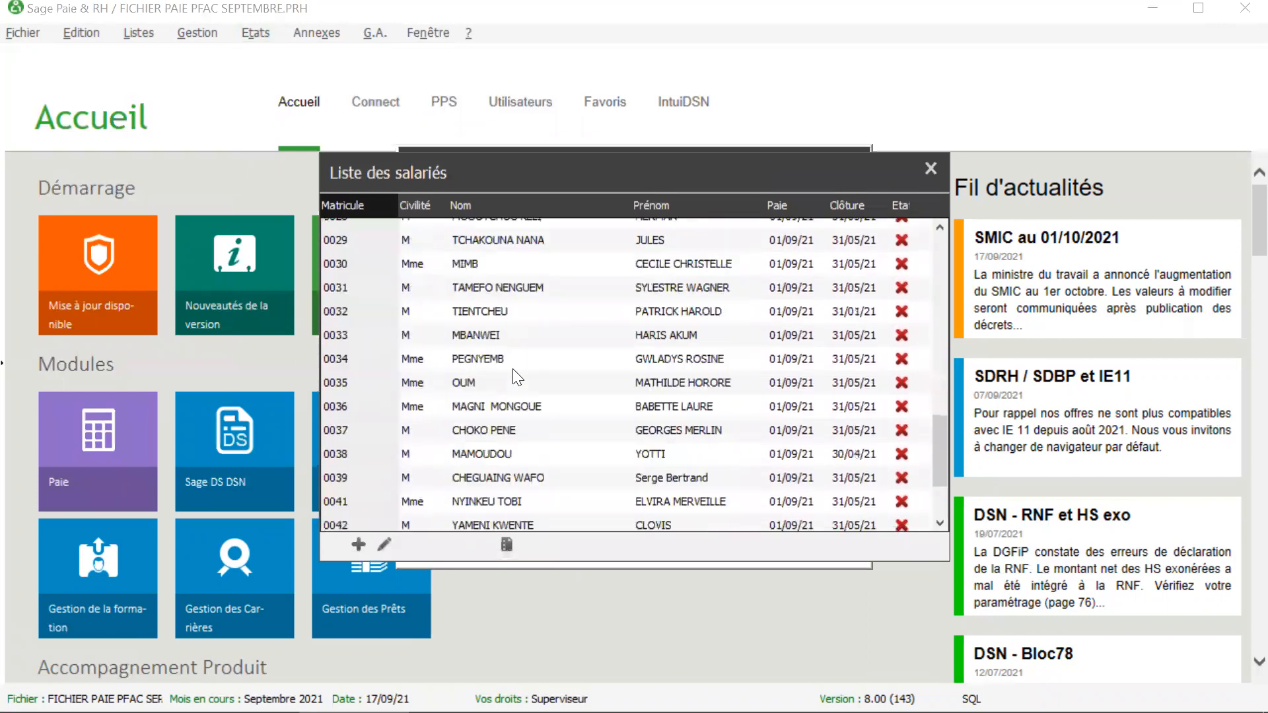
scroll(513, 370, "down", 3)
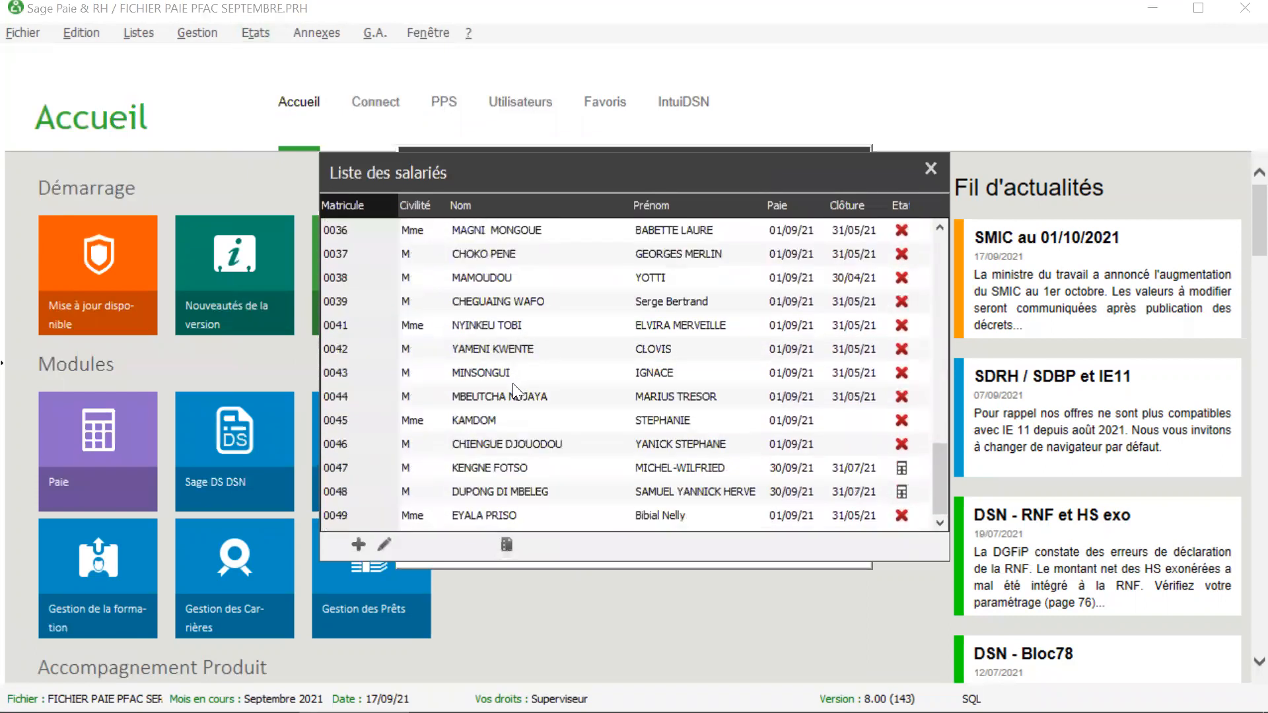
double_click(495, 456)
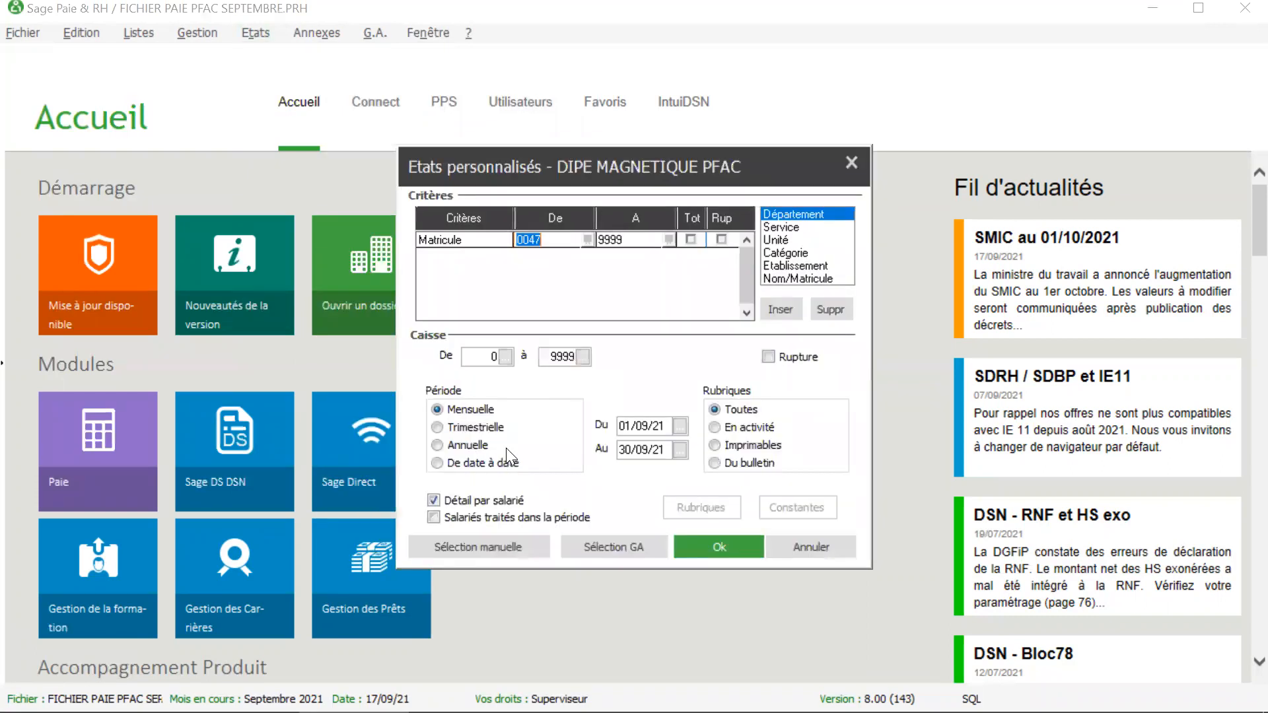
left_click(668, 242)
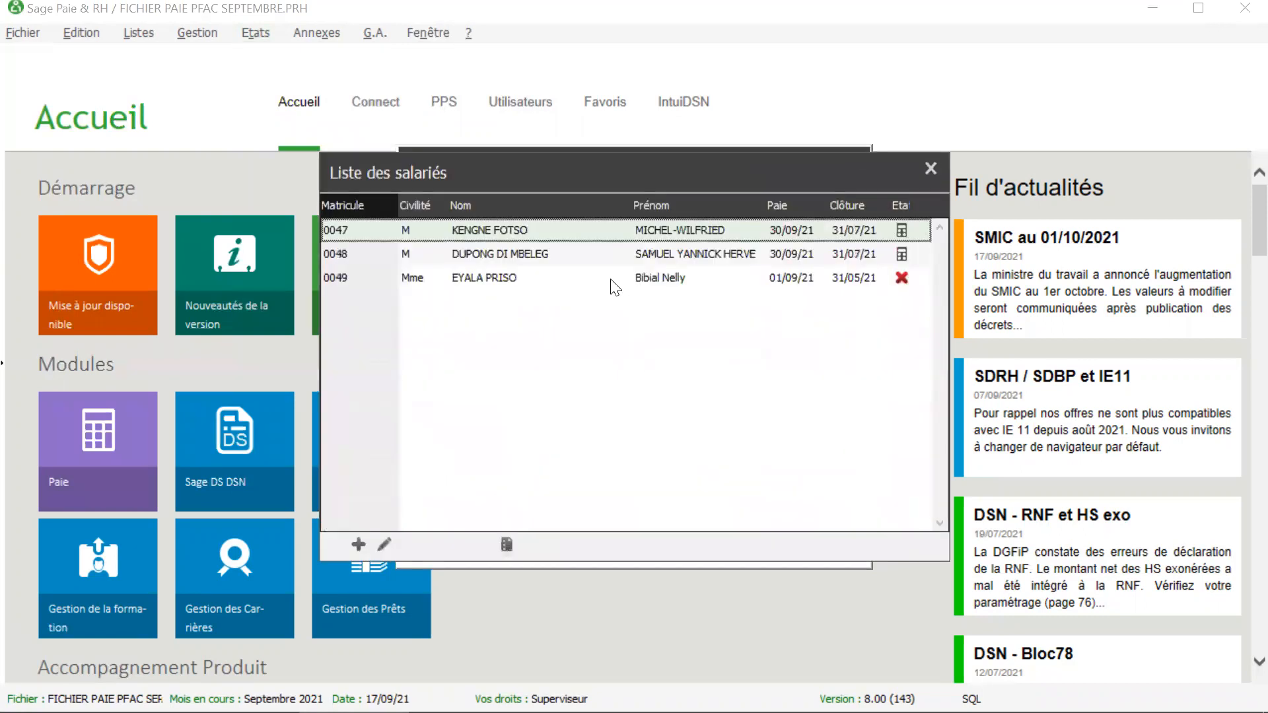
double_click(589, 255)
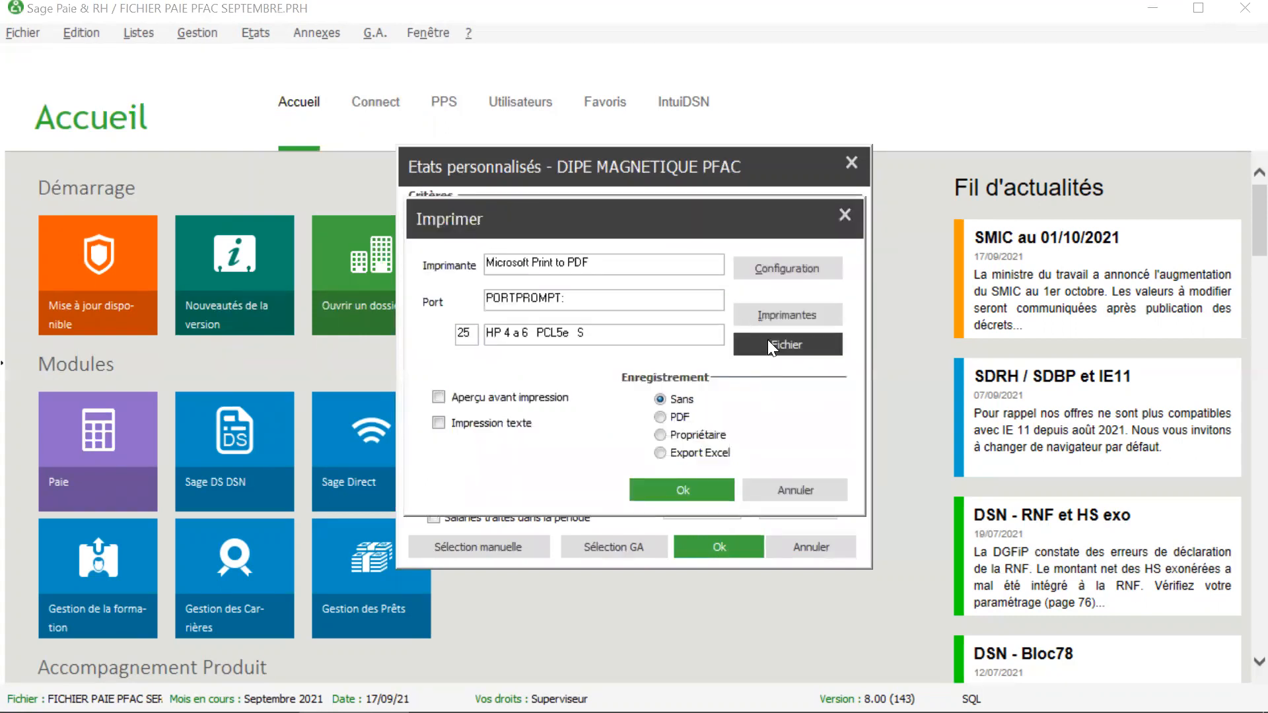
Step: Output the report to an ASCII file named DIPE MAGNETIQUE CNPS.TXT on the Desktop
left_click(770, 346)
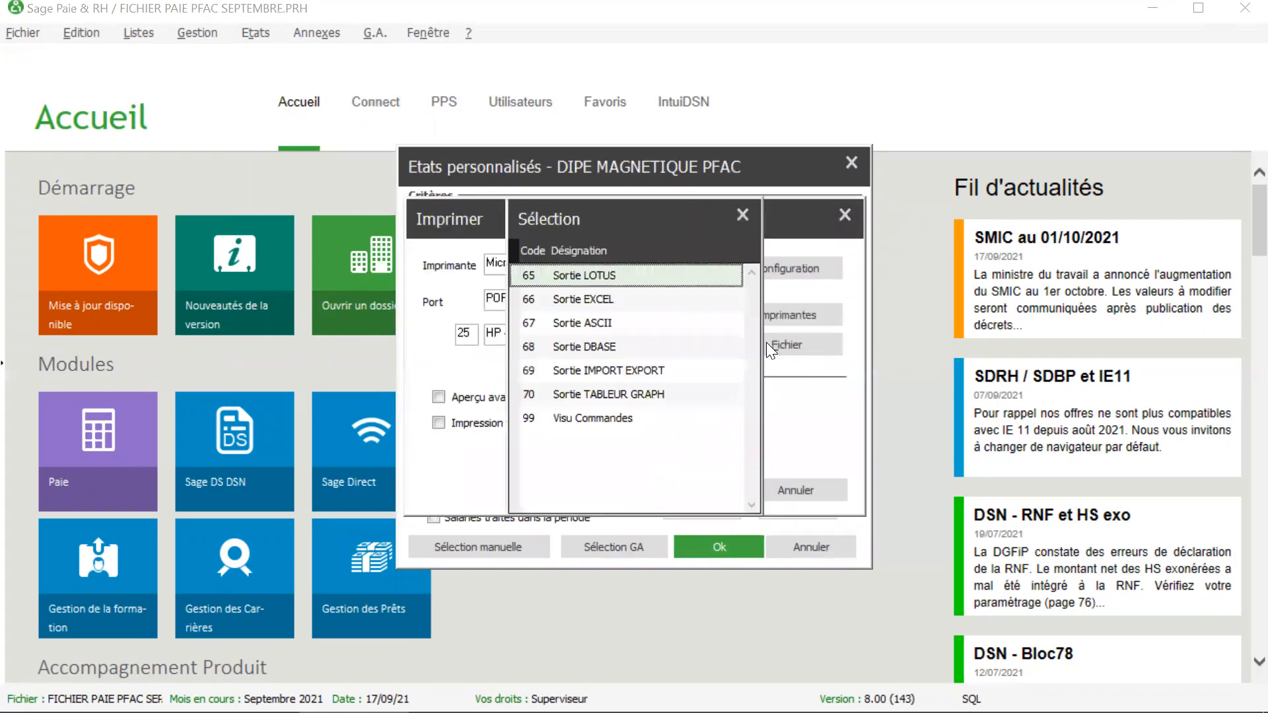
double_click(603, 324)
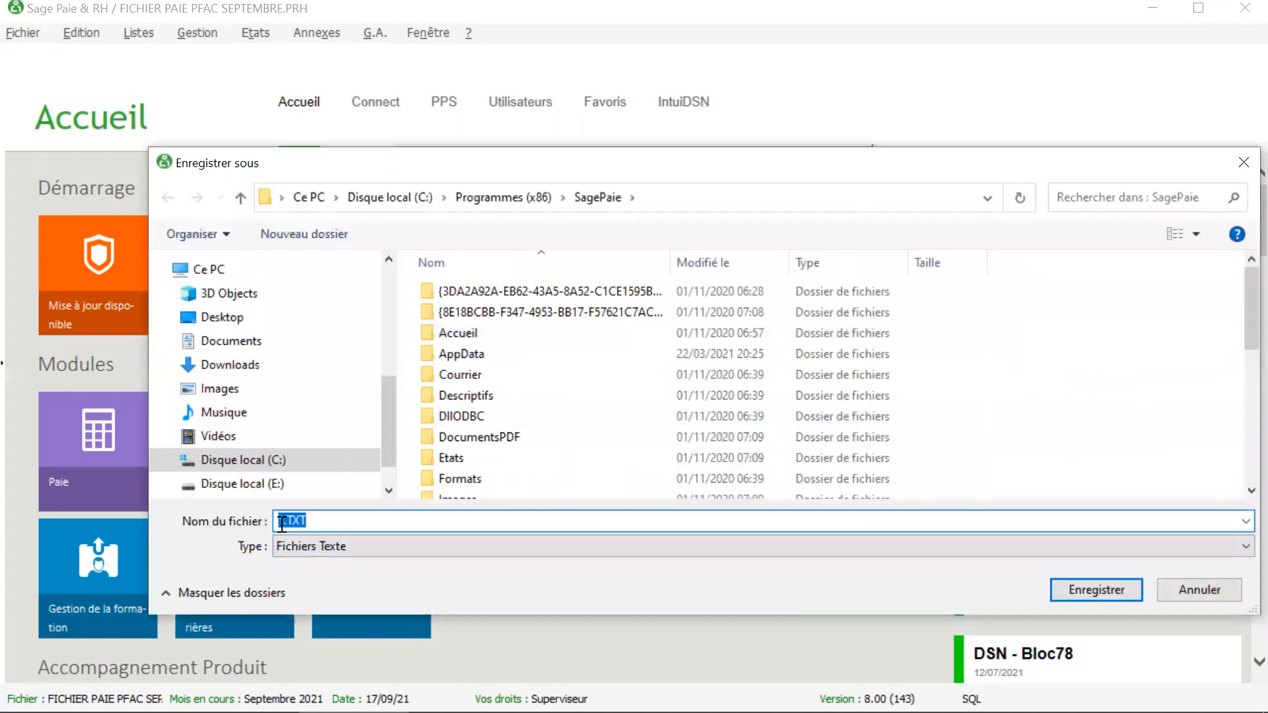
left_click(278, 520)
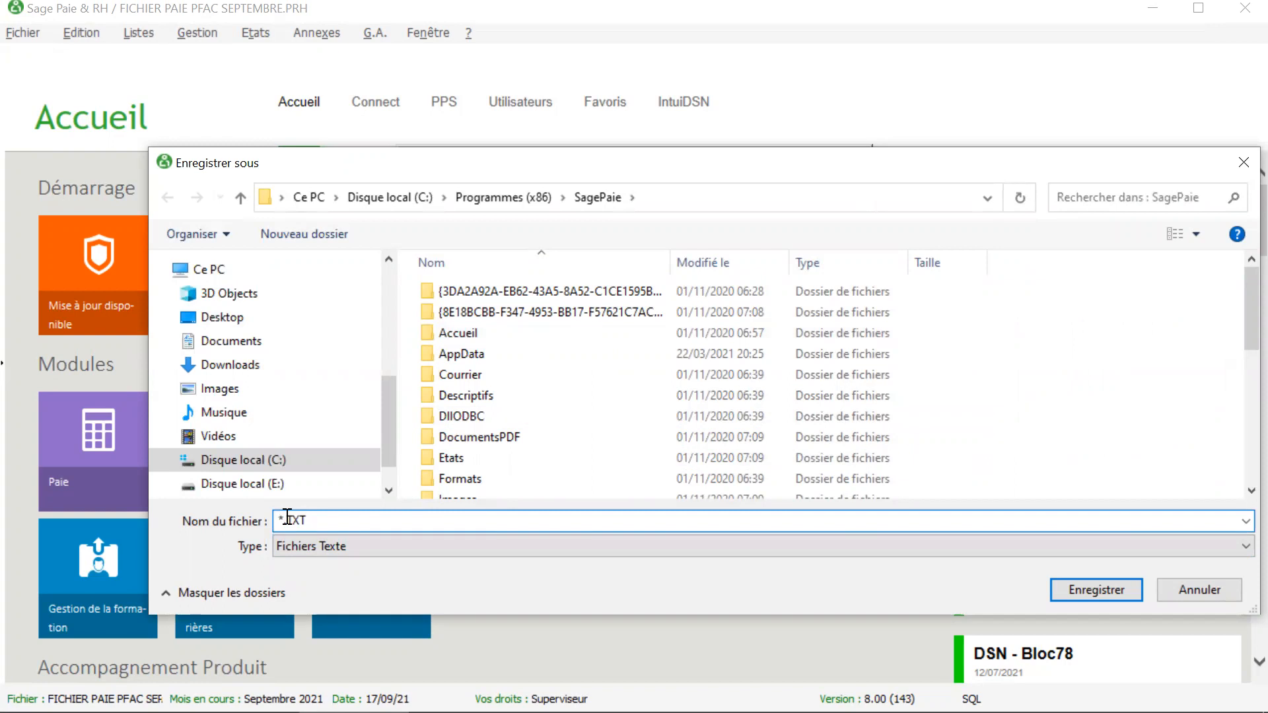
key("BackSpace")
type("DIPE M")
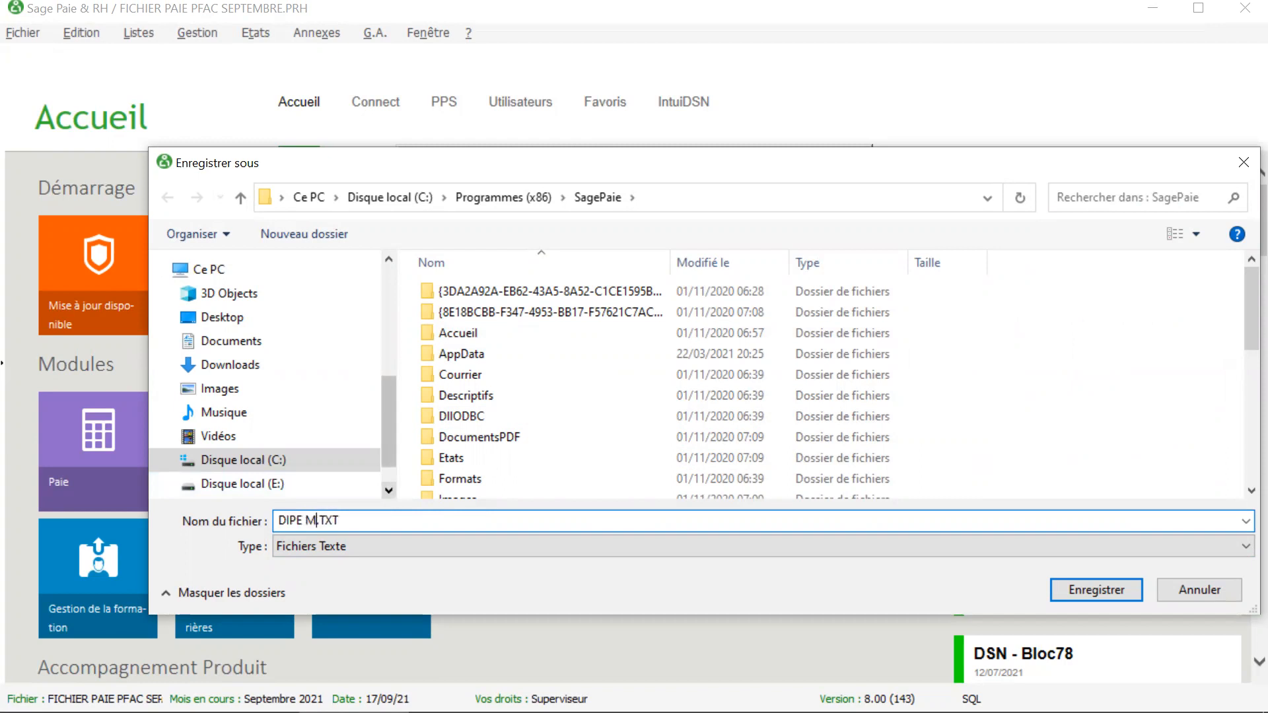
type("AGNETIQUE CNPS")
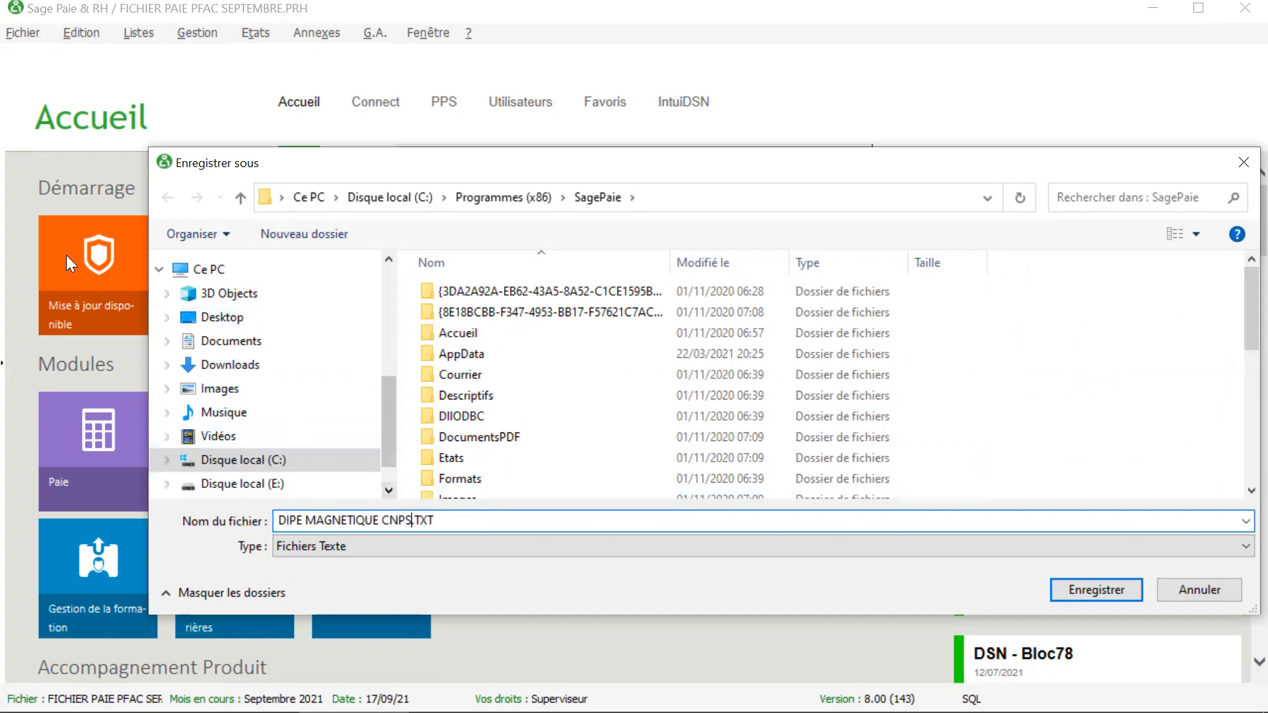
left_click(205, 318)
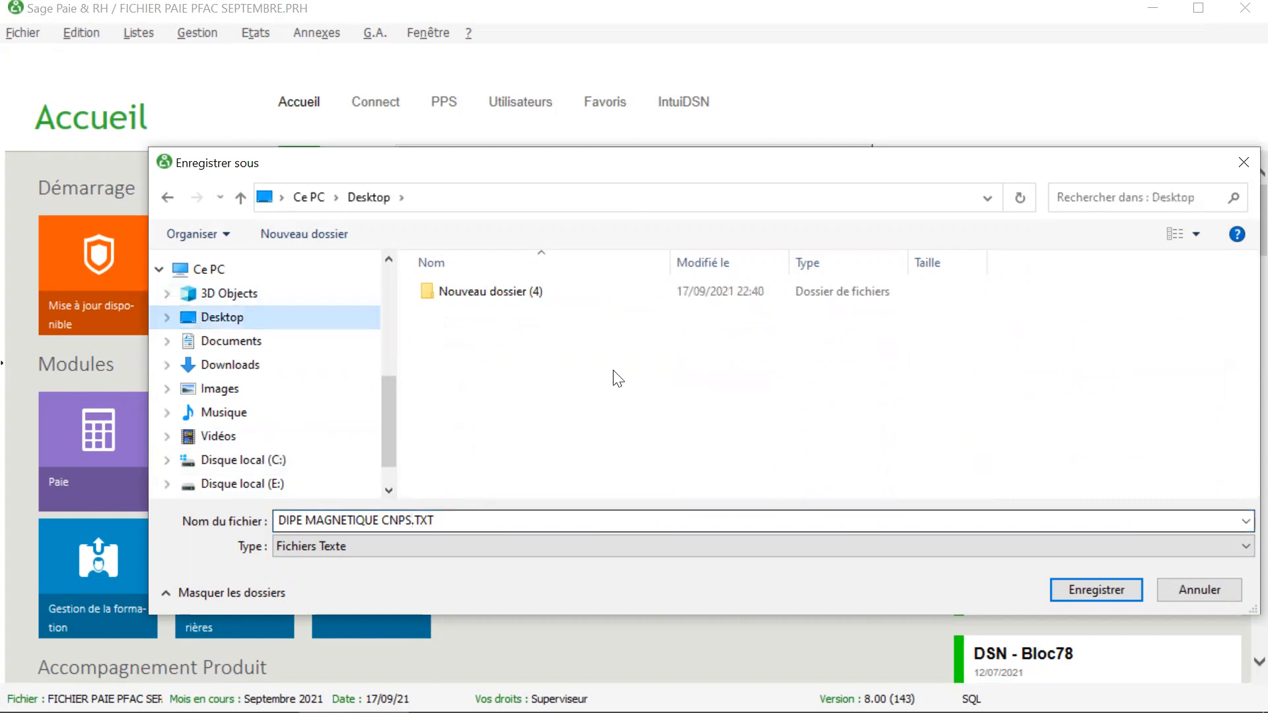
left_click(1079, 589)
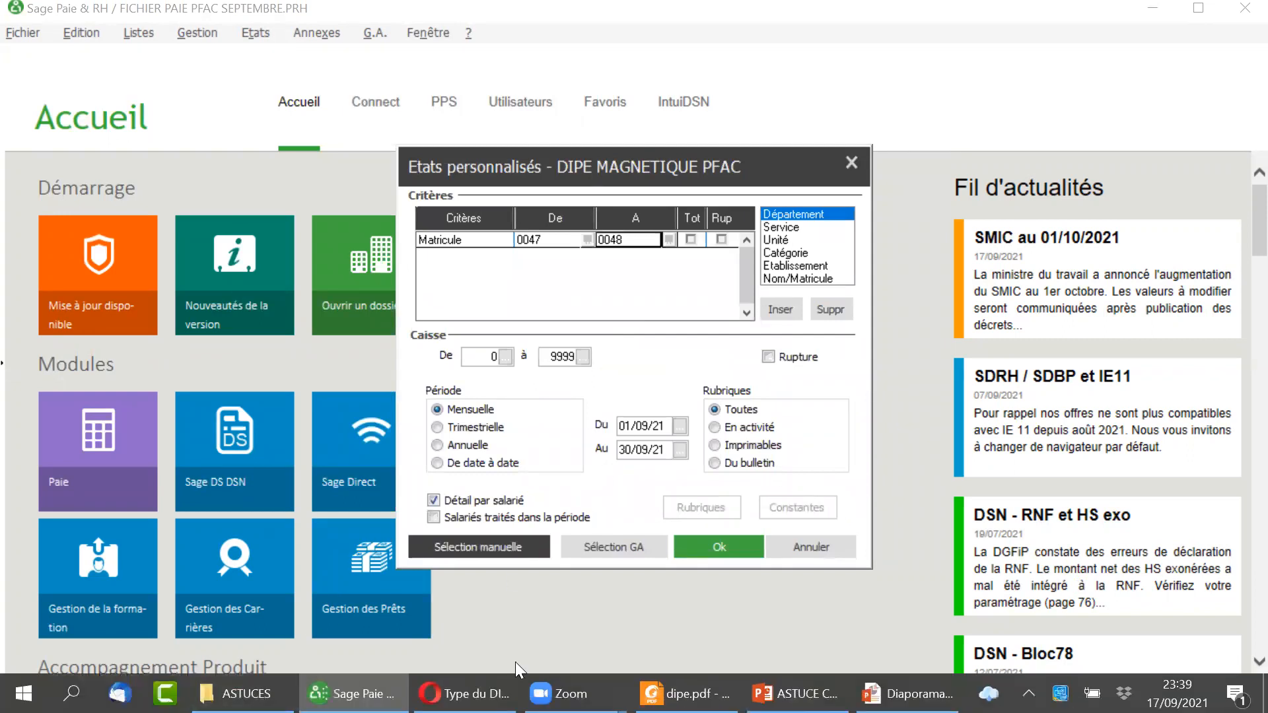
Step: Switch to the CNPS page in Opera and validate a monthly DIPE with the magnetic option enabled
mouse_move(464, 693)
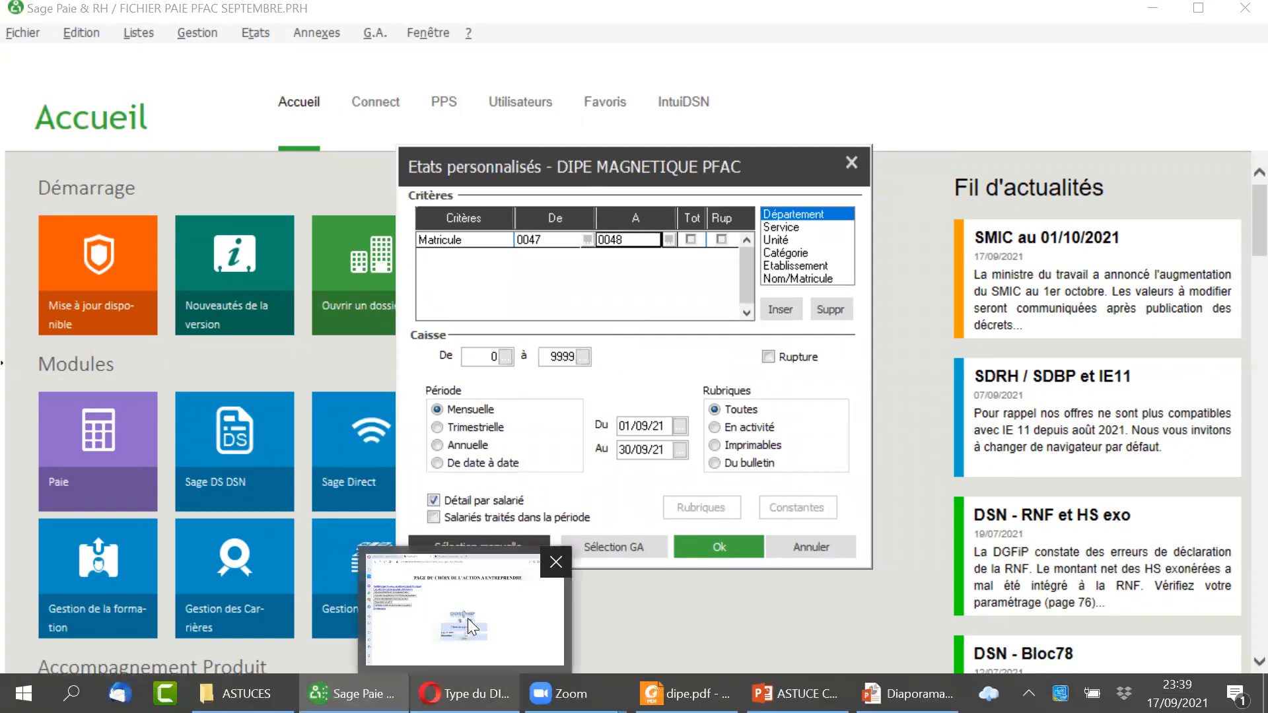
left_click(472, 614)
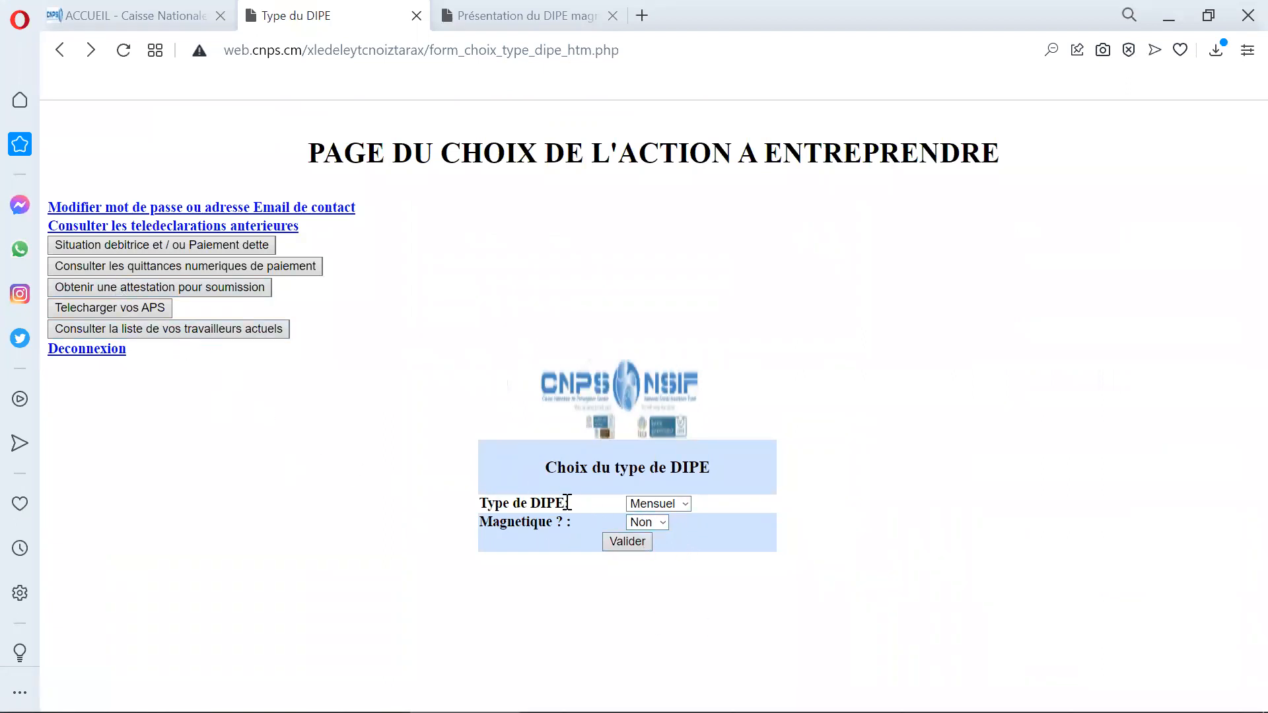
left_click(663, 522)
left_click(649, 569)
left_click(623, 540)
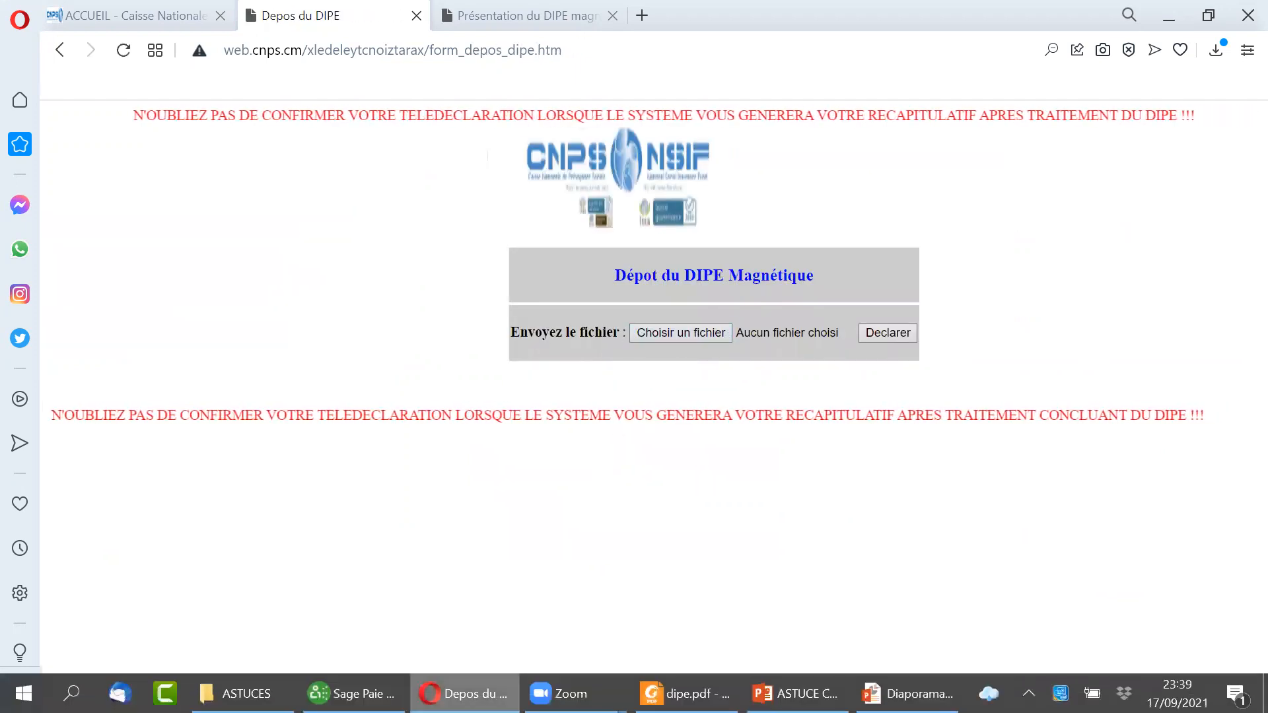
Step: Open the DIPEMAGNETIQUECNPS text file from the Desktop folder in File Explorer
mouse_move(238, 693)
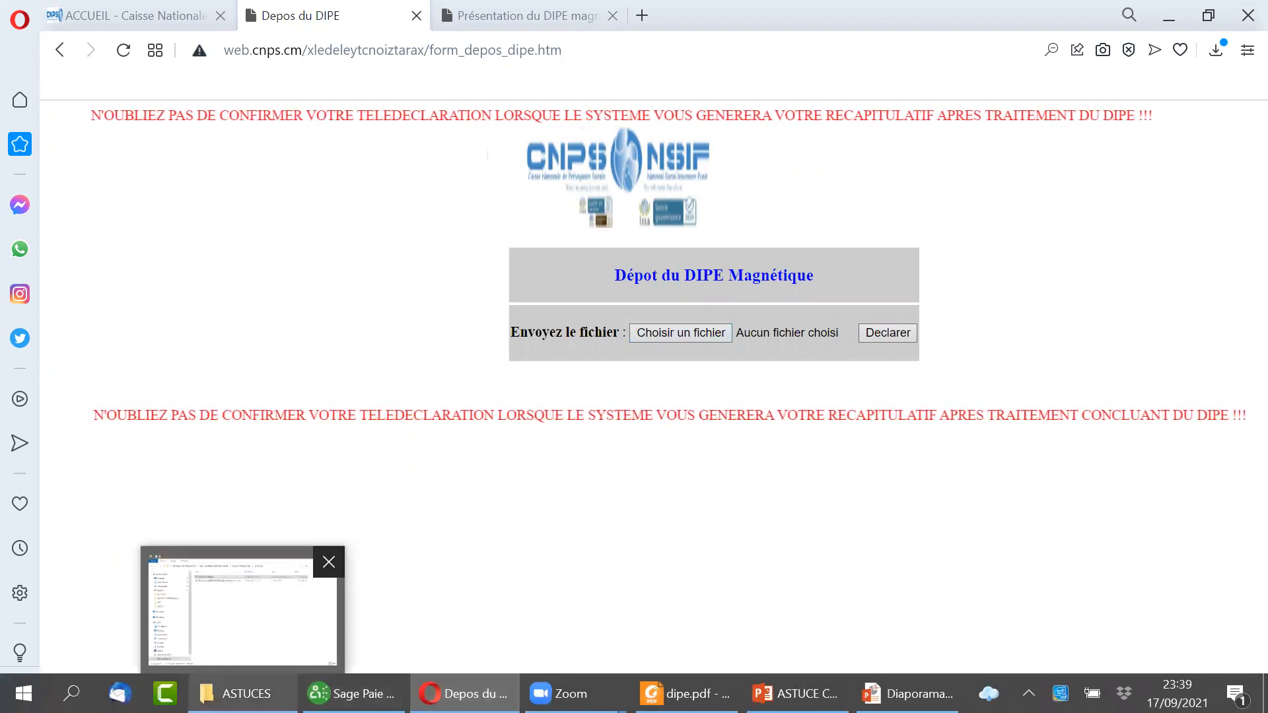
left_click(274, 624)
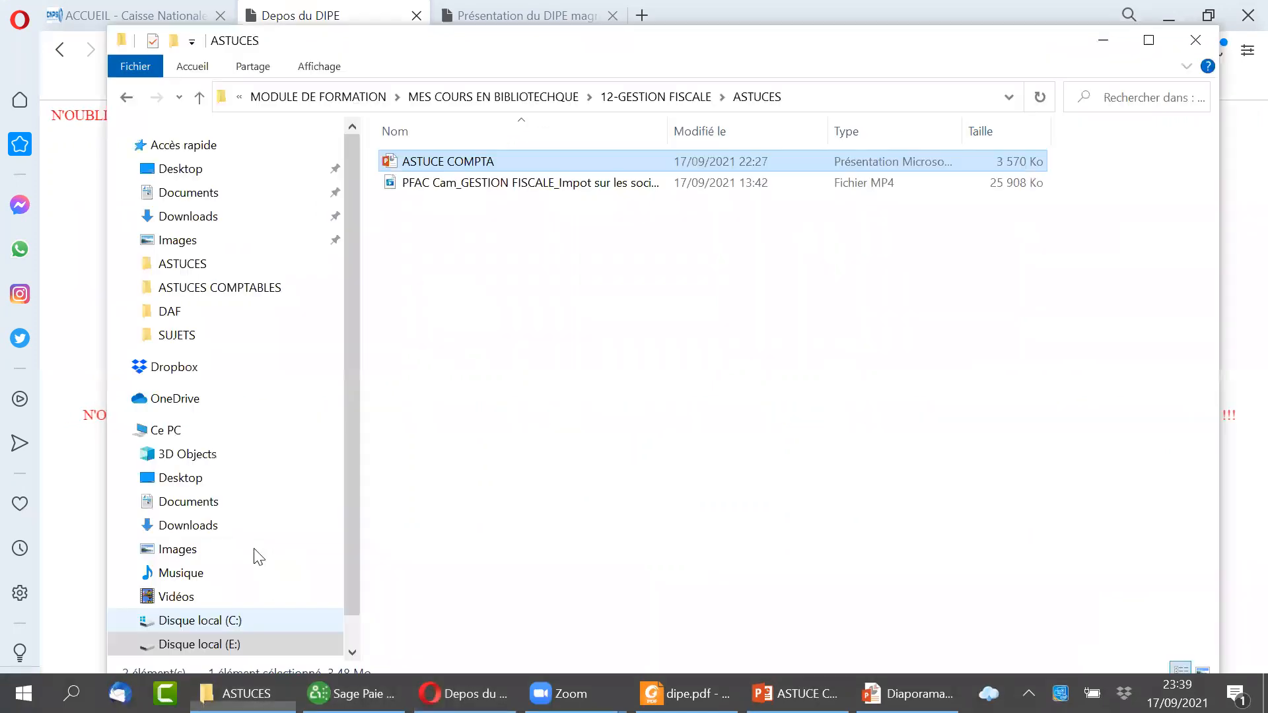
left_click(212, 170)
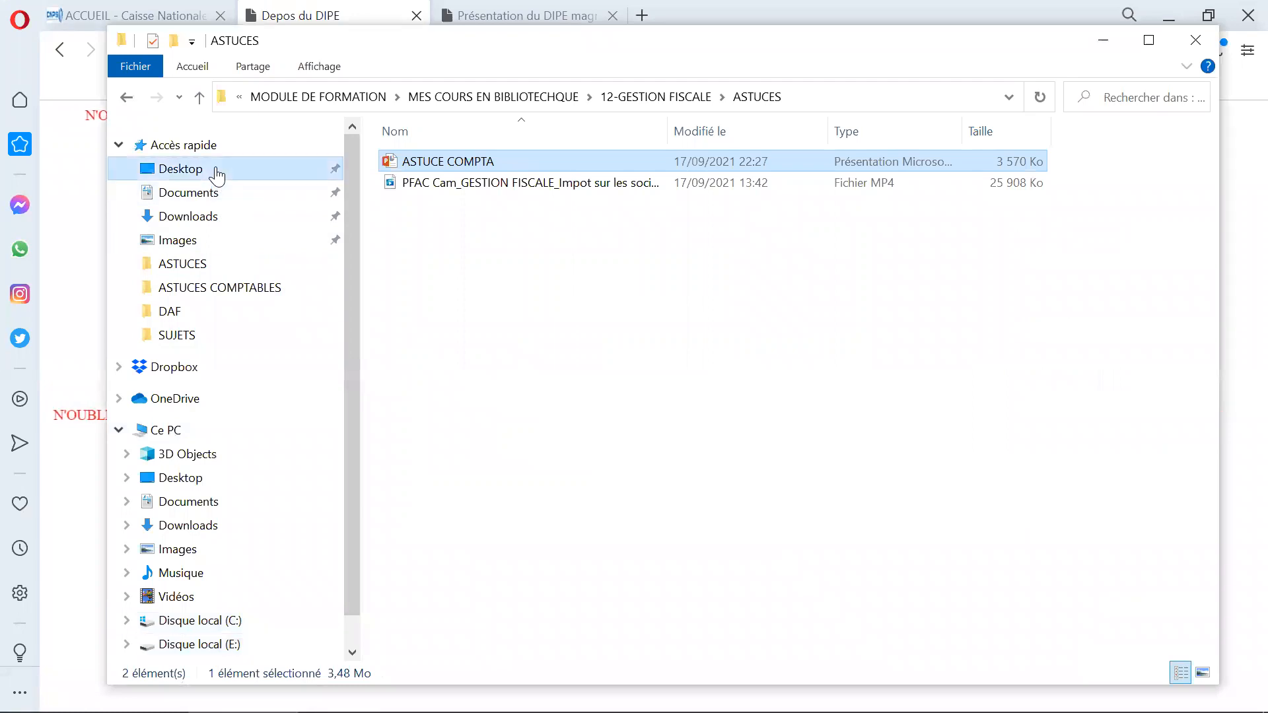
left_click(487, 213)
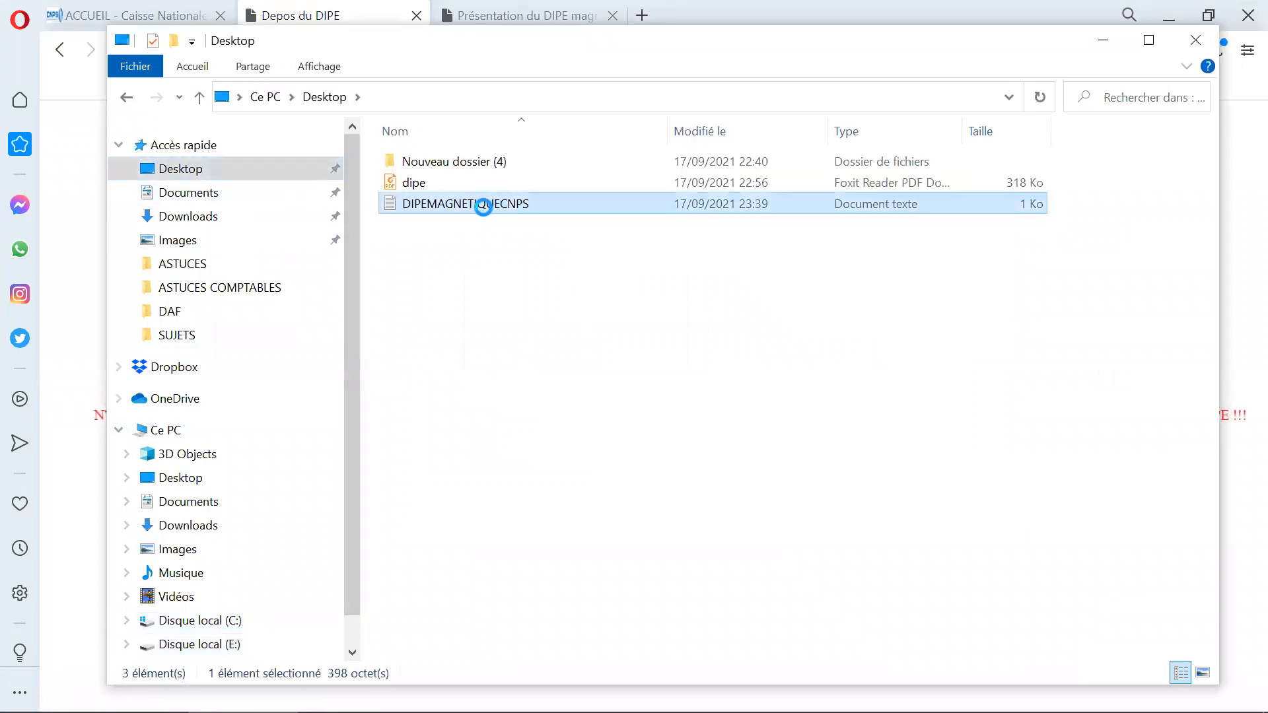
double_click(482, 205)
left_click(642, 157)
Step: Check the employee records across their full width and add an empty line at the end of the text file
scroll(133, 159, "right", 6)
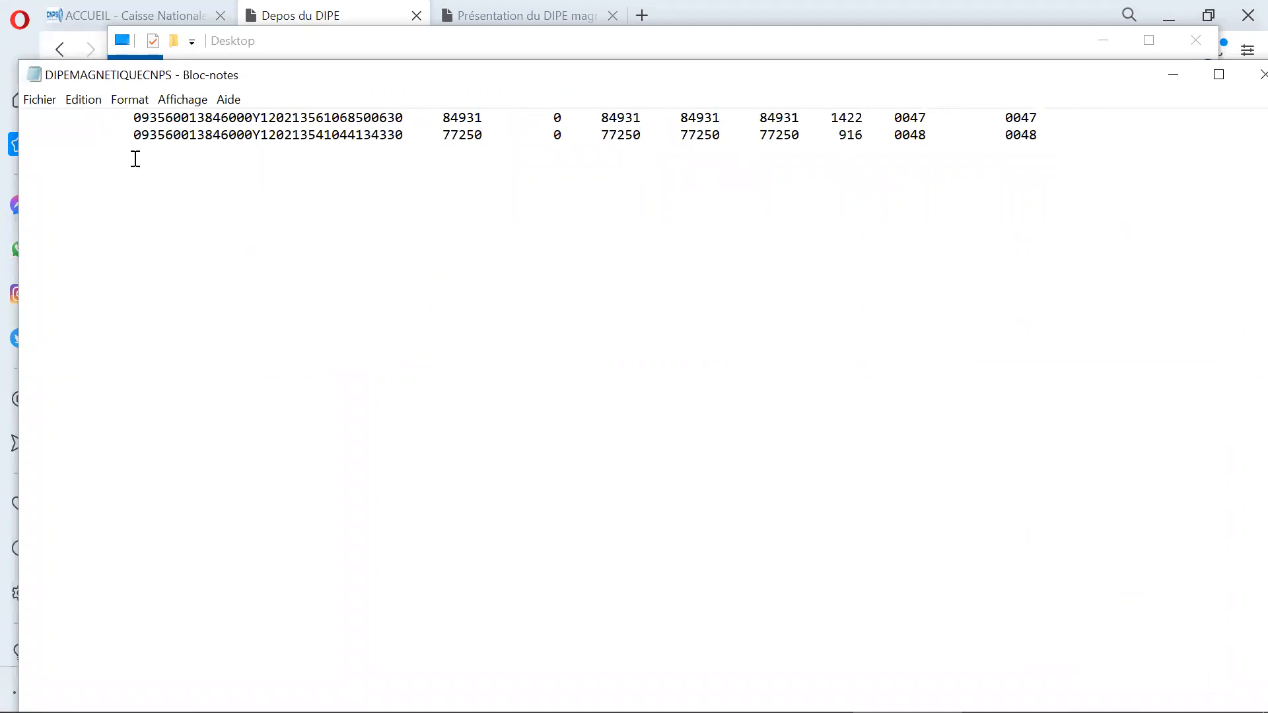
scroll(135, 170, "left", 6)
scroll(138, 171, "right", 6)
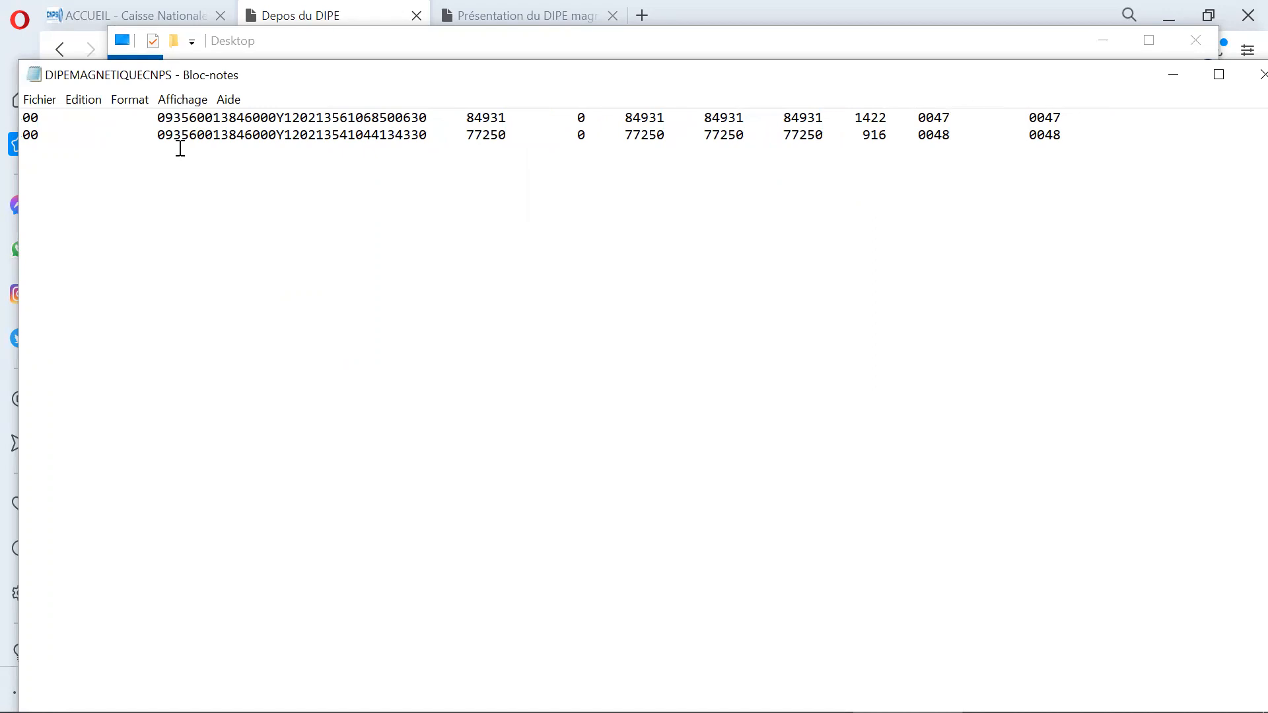
scroll(143, 178, "left", 6)
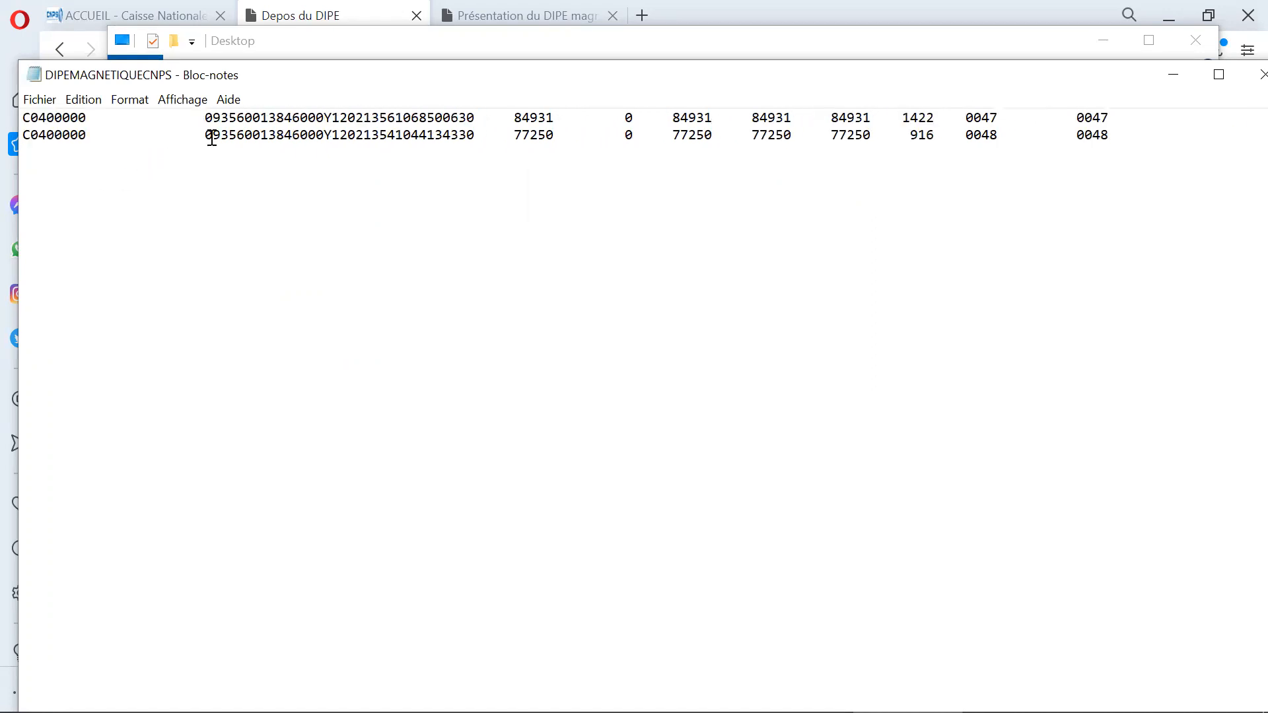
left_click_drag(211, 138, 344, 146)
left_click(99, 204)
key("Return")
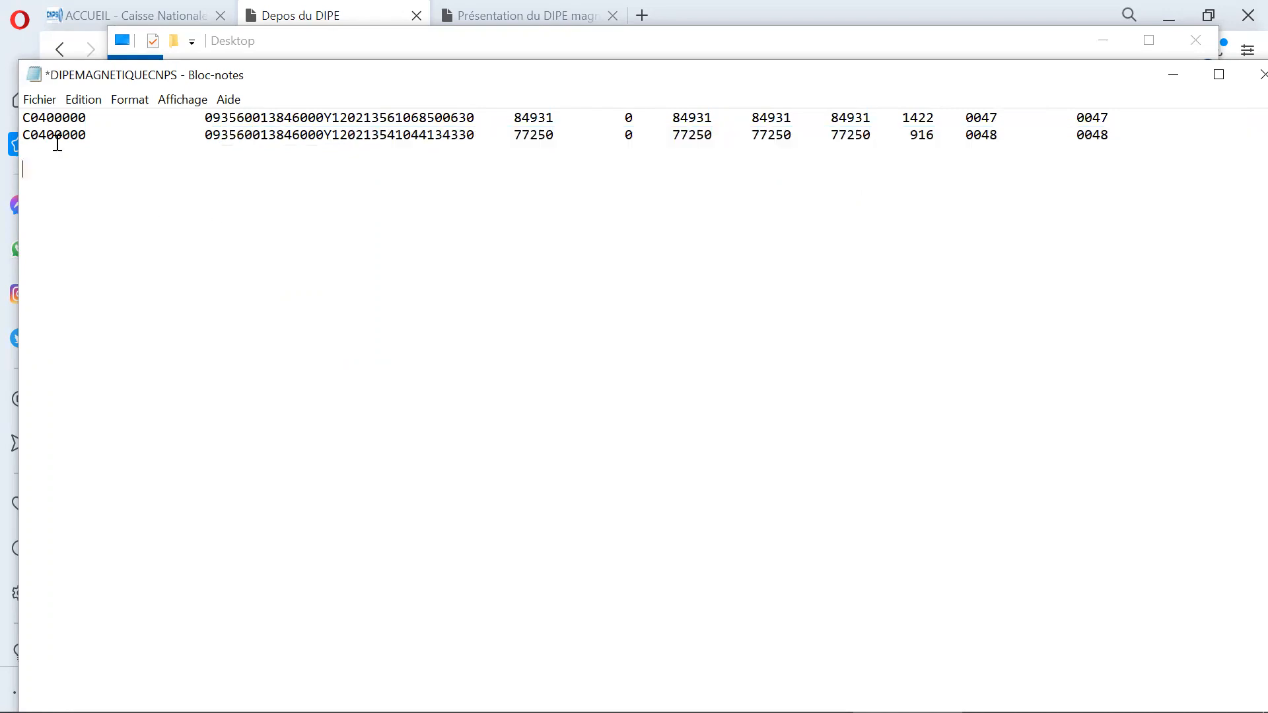
Step: Review the number fields in the records, close the text file saving its changes, and close the Desktop folder window
left_click_drag(210, 119, 266, 132)
left_click(275, 170)
left_click_drag(268, 130, 284, 131)
left_click(458, 148)
scroll(220, 172, "right", 4)
scroll(223, 173, "left", 4)
left_click(1248, 73)
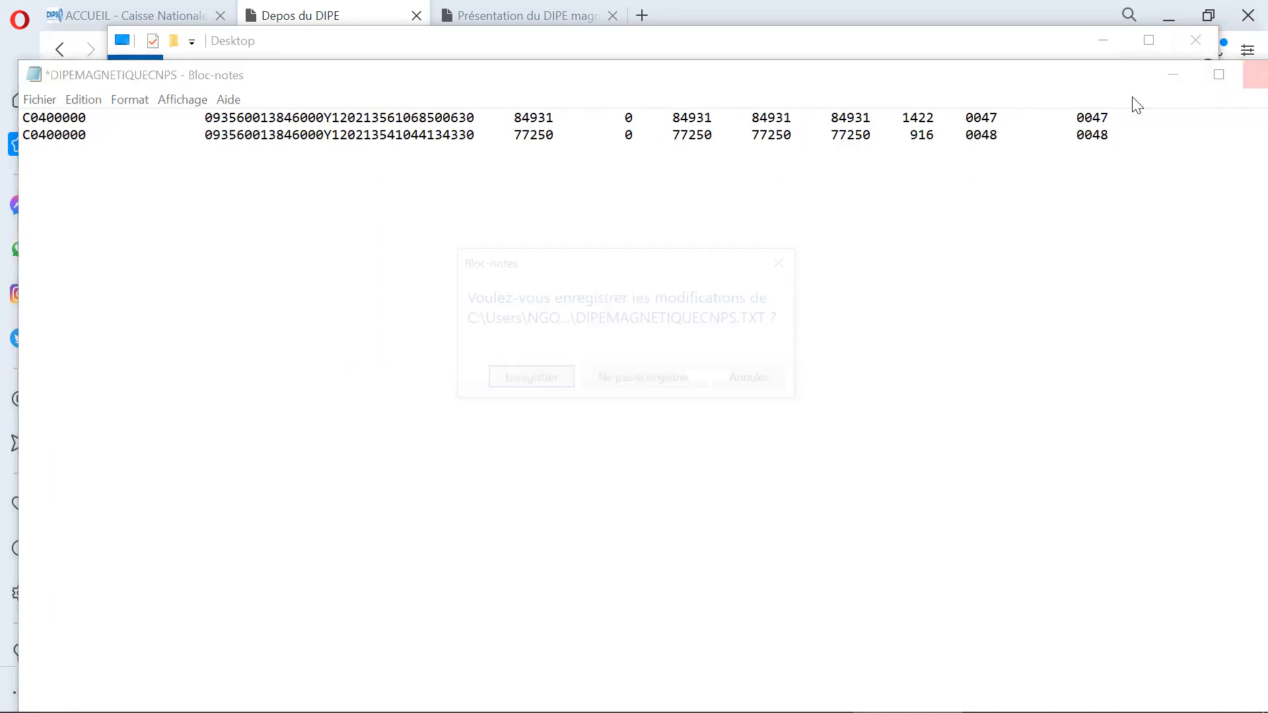
left_click(548, 388)
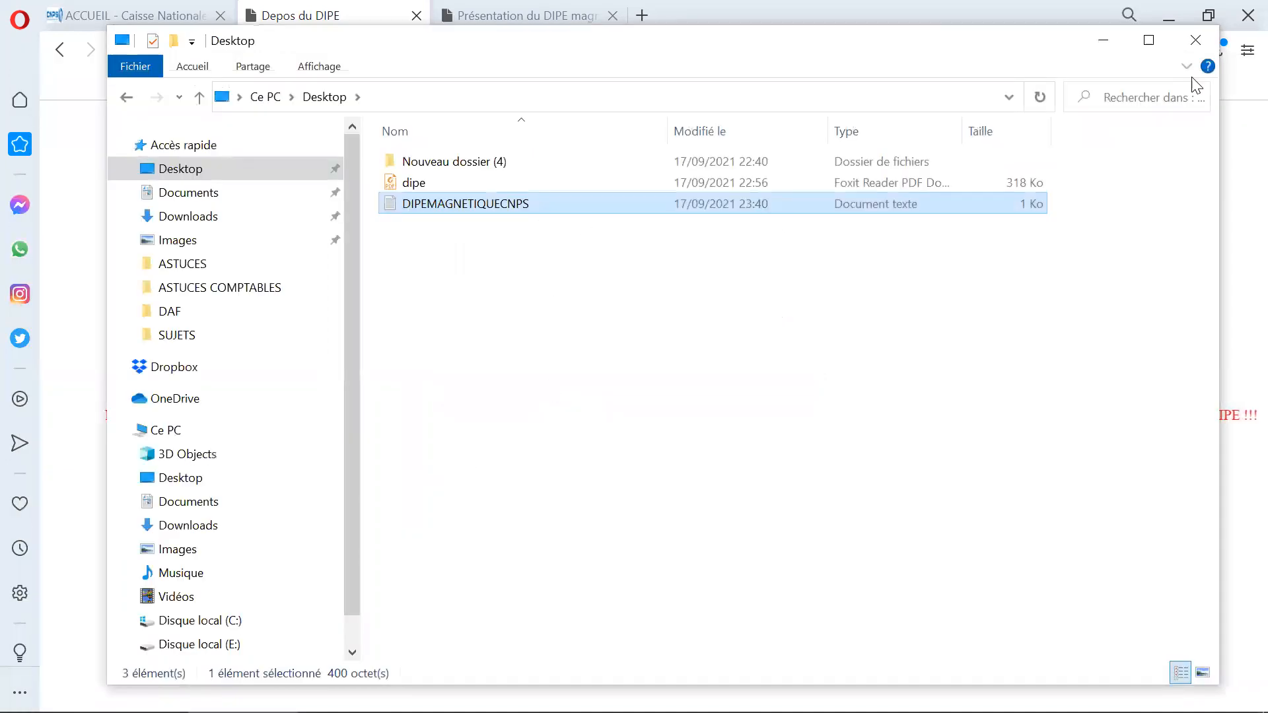
left_click(1190, 41)
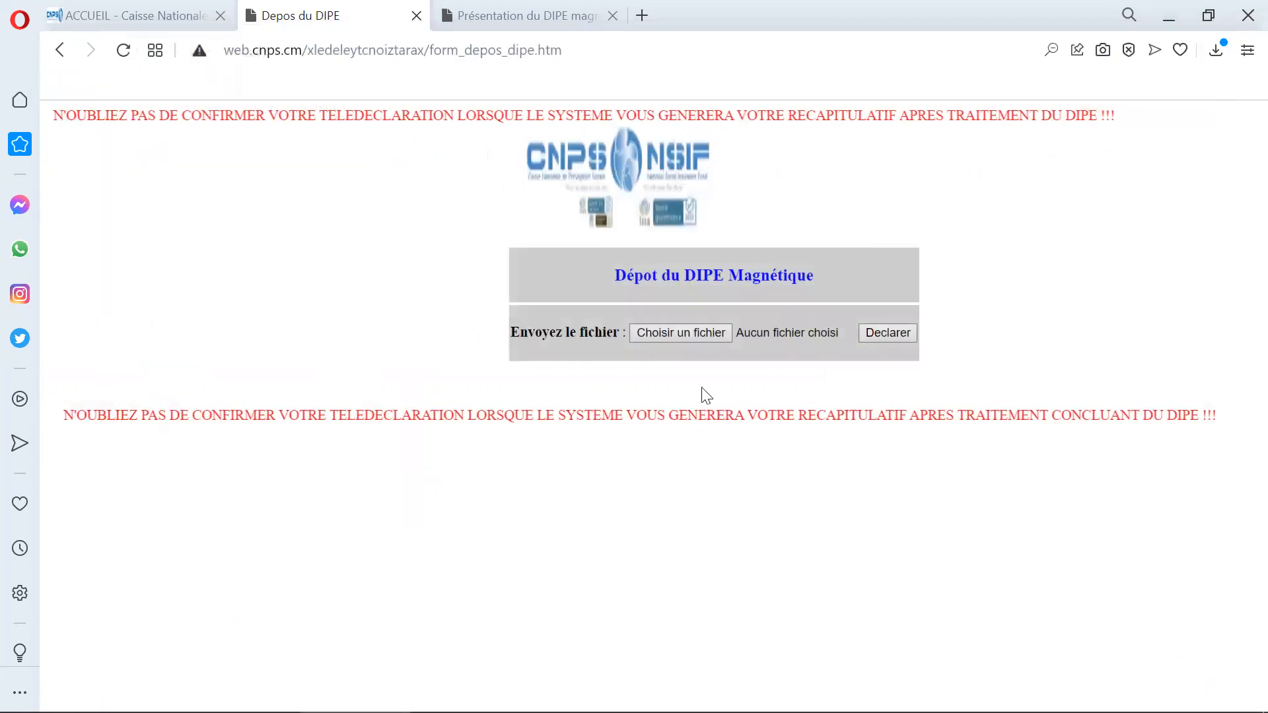
Step: Upload DIPEMAGNETIQUECNPS from the Desktop as the magnetic DIPE file and submit it for declaration
left_click(685, 333)
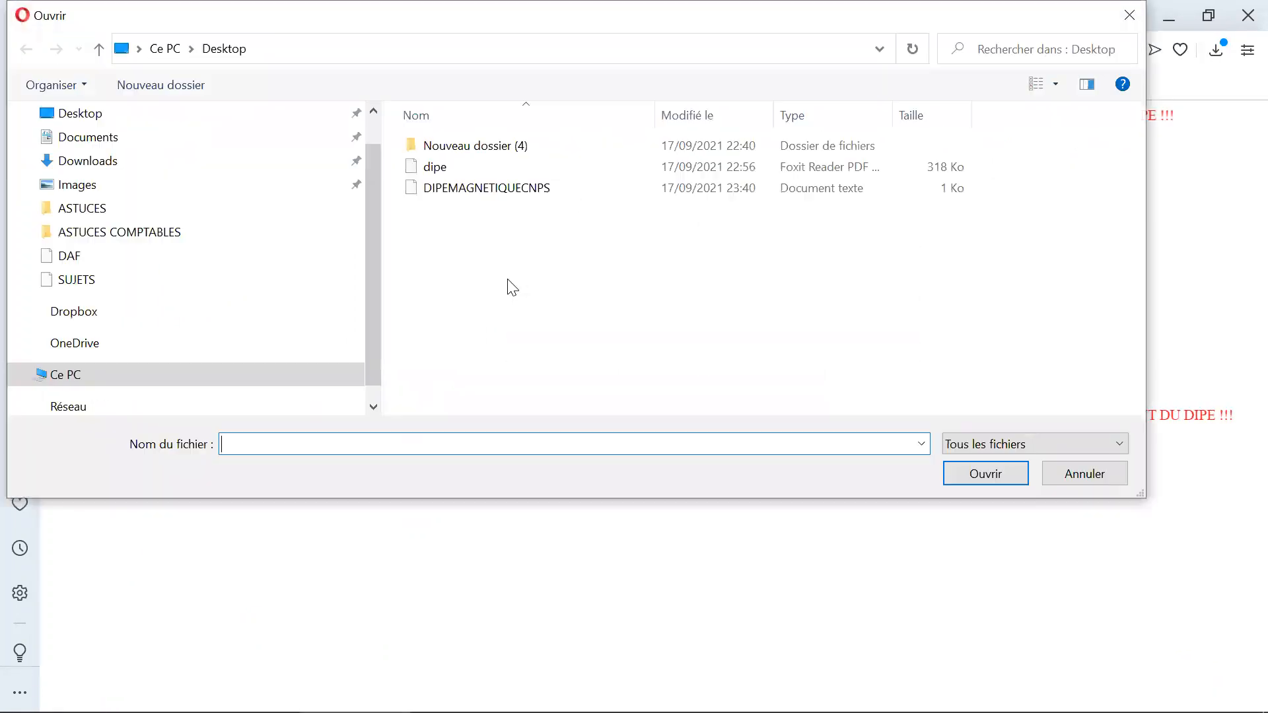
left_click(531, 194)
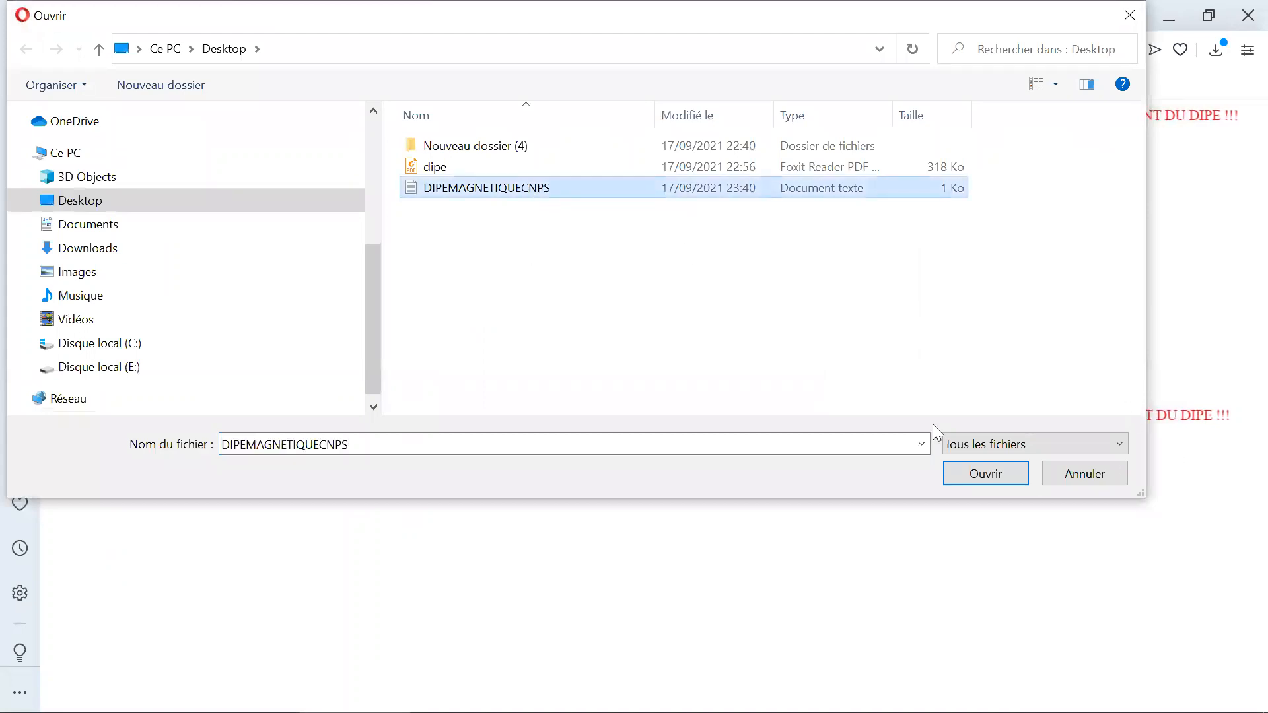
left_click(993, 471)
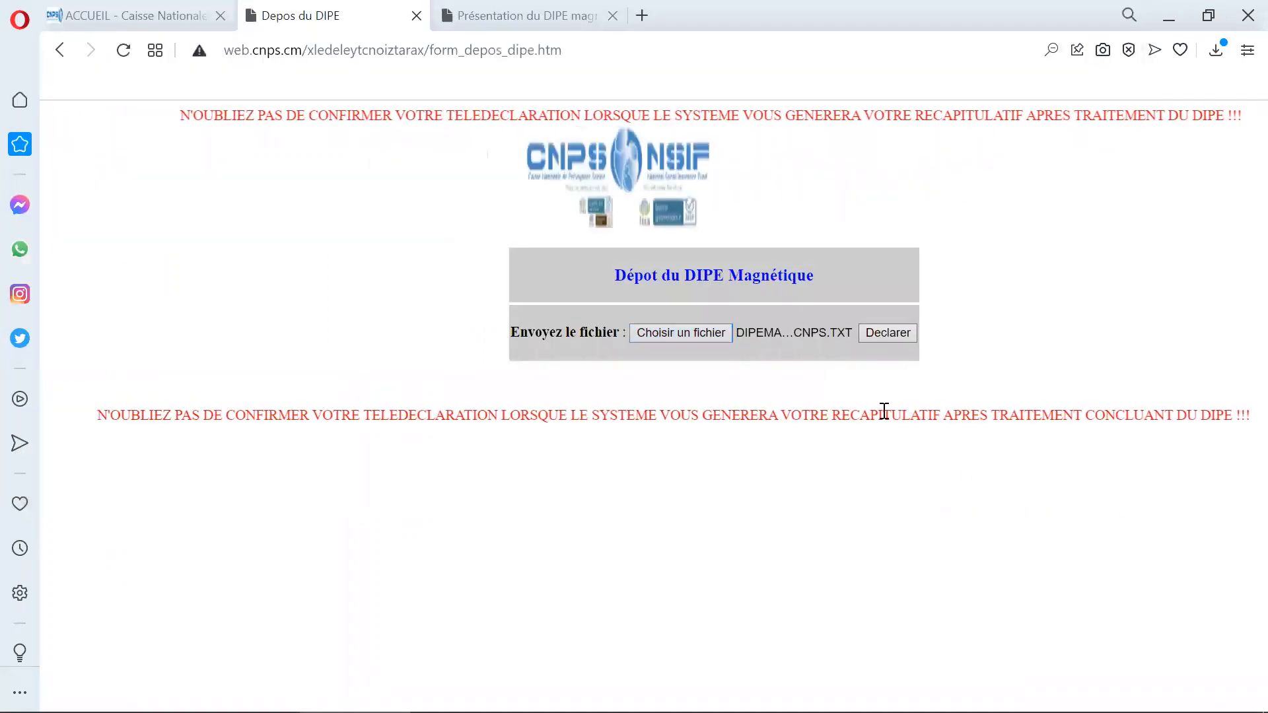
left_click(882, 334)
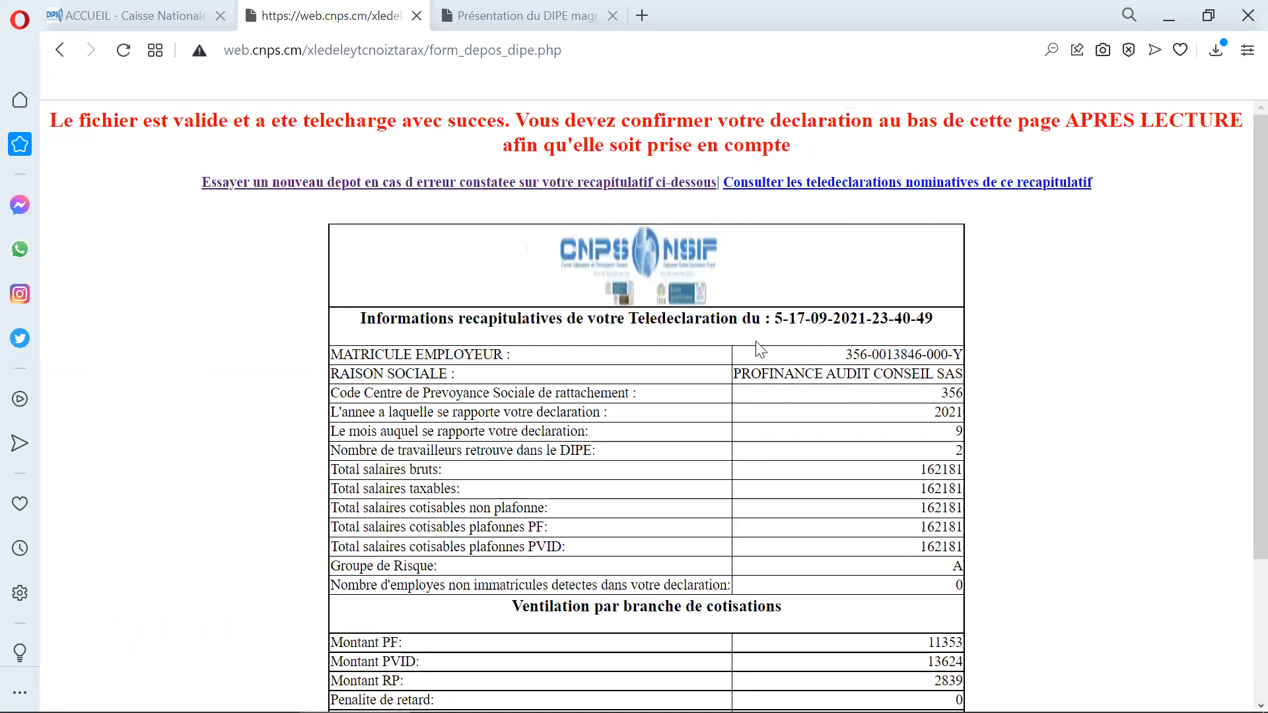
Step: Examine the teledeclaration summary: employer details, period, number of workers, salary totals, contributions by branch and amount payable
scroll(712, 350, "down", 4)
scroll(711, 350, "up", 4)
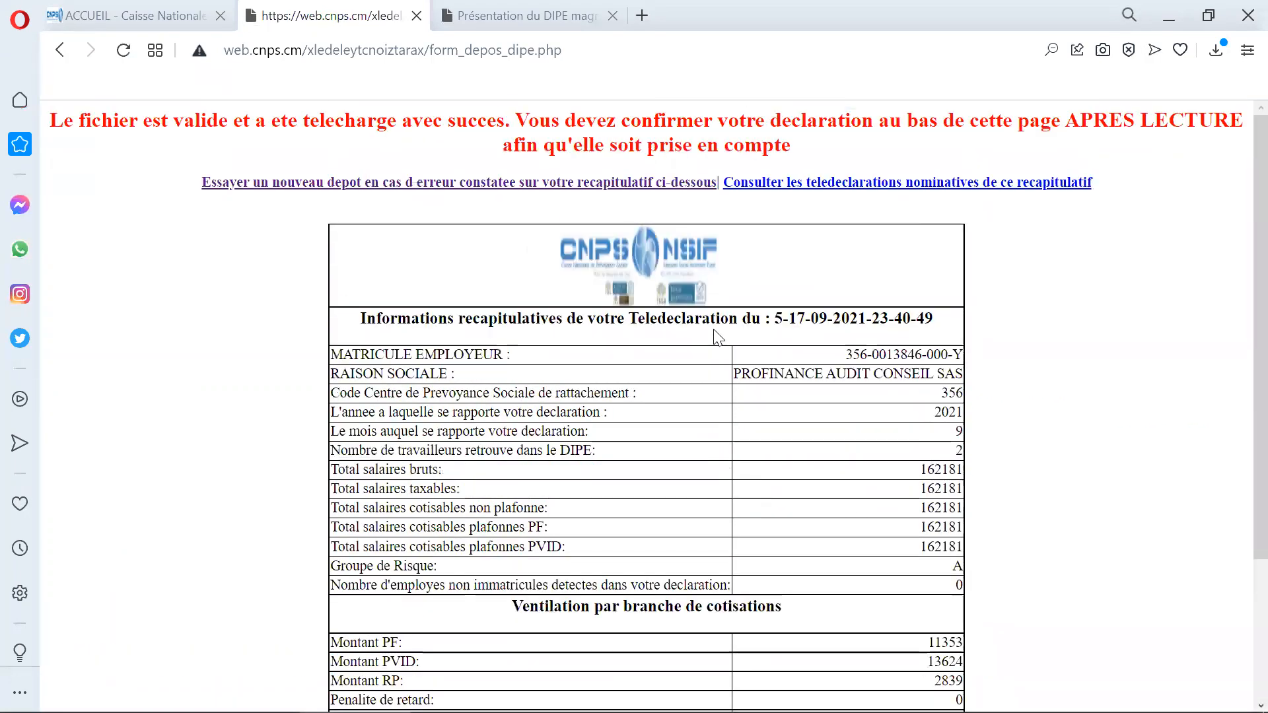
scroll(717, 337, "down", 1)
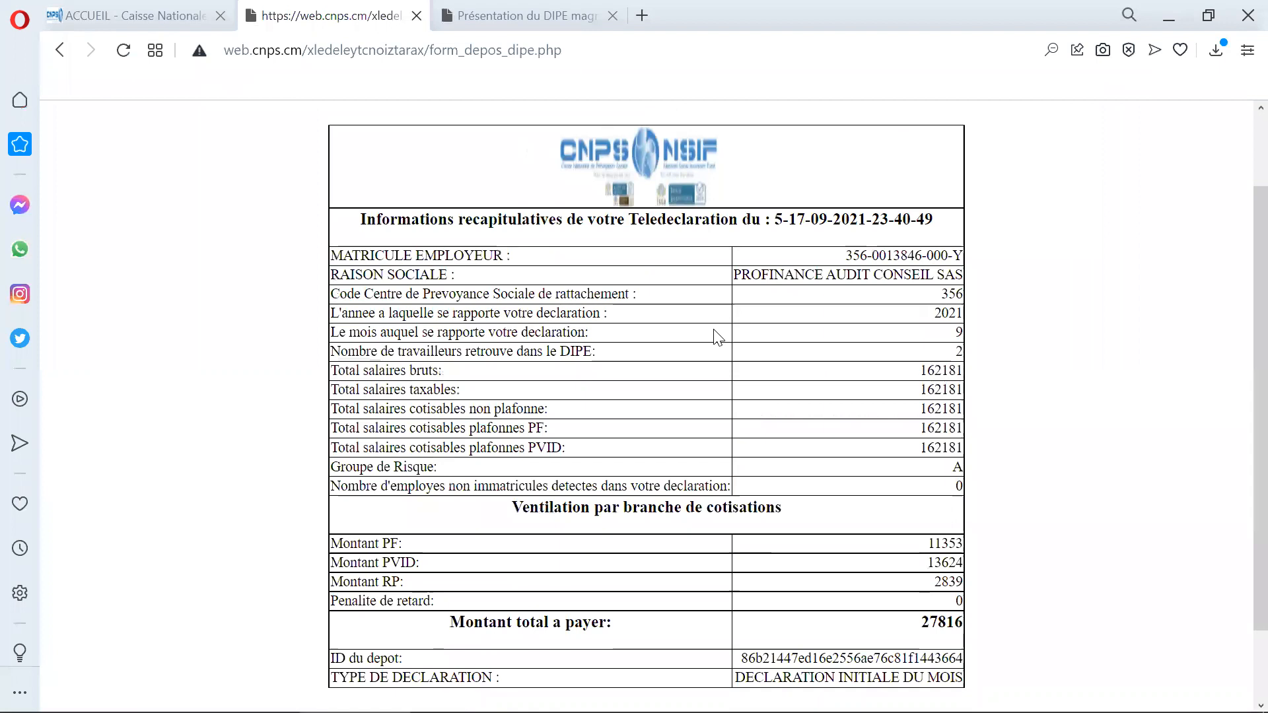
scroll(717, 337, "down", 1)
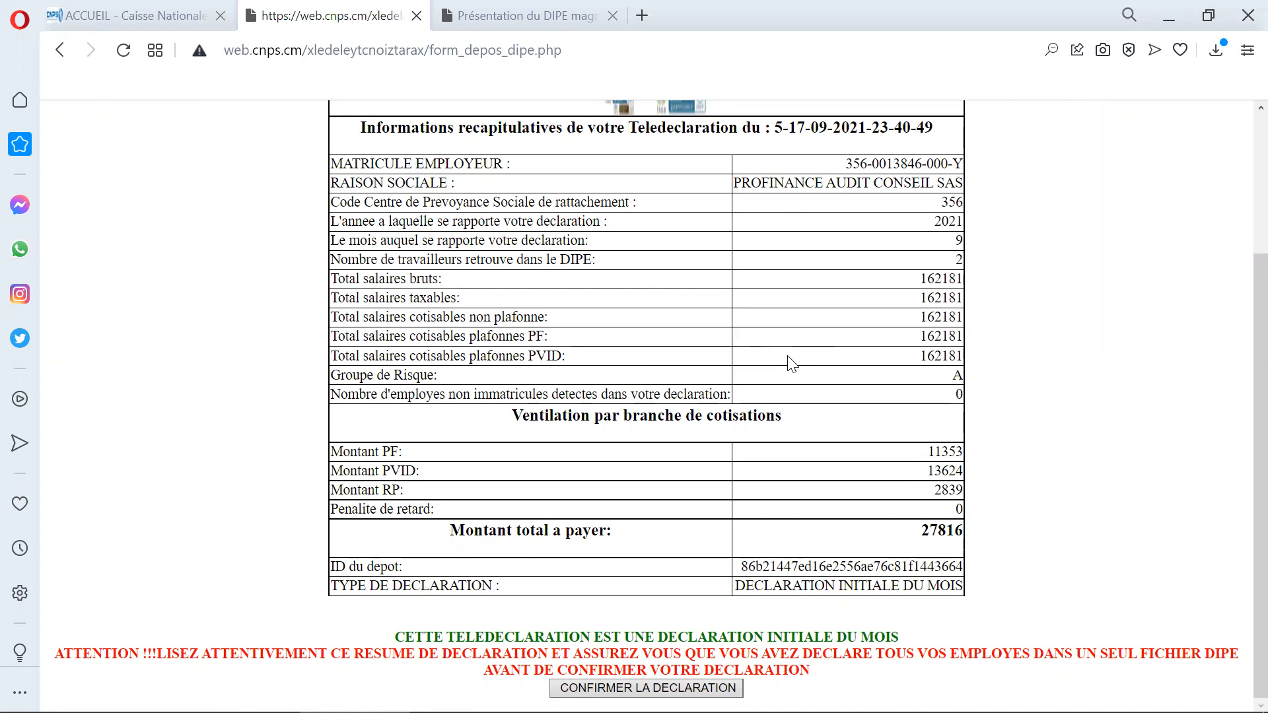
scroll(801, 365, "up", 1)
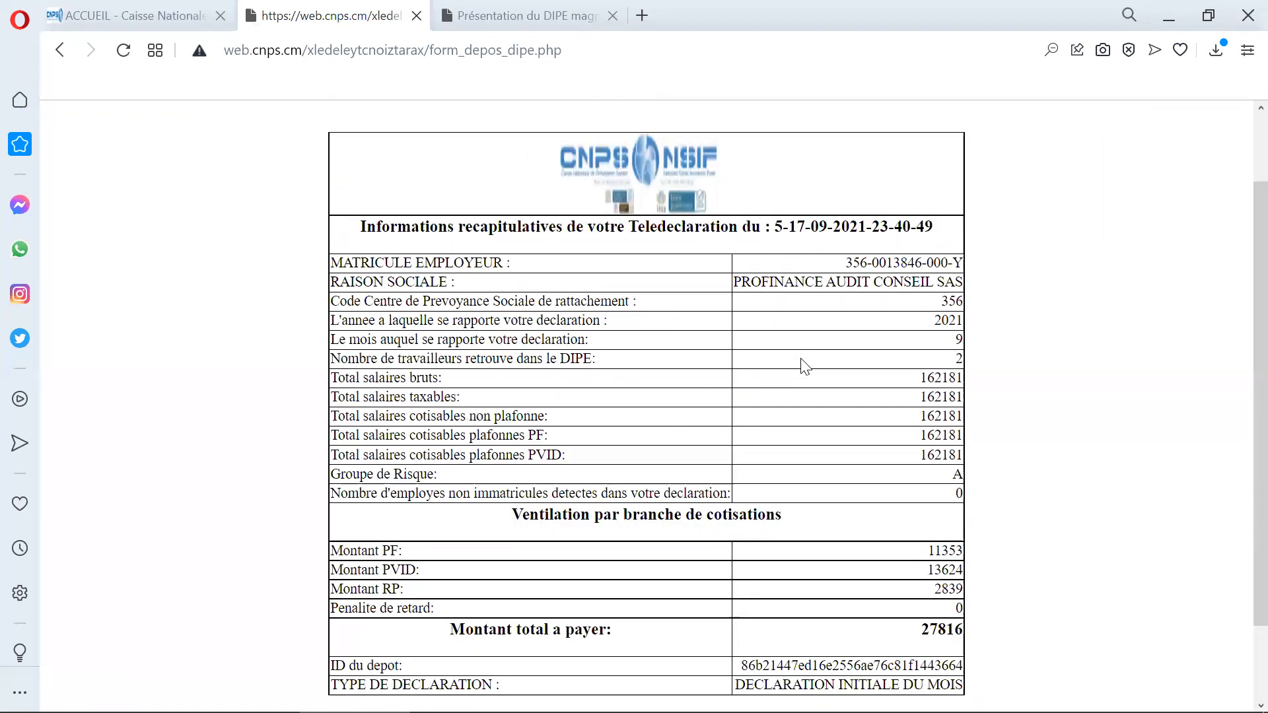
scroll(687, 357, "down", 1)
scroll(687, 357, "down", 1)
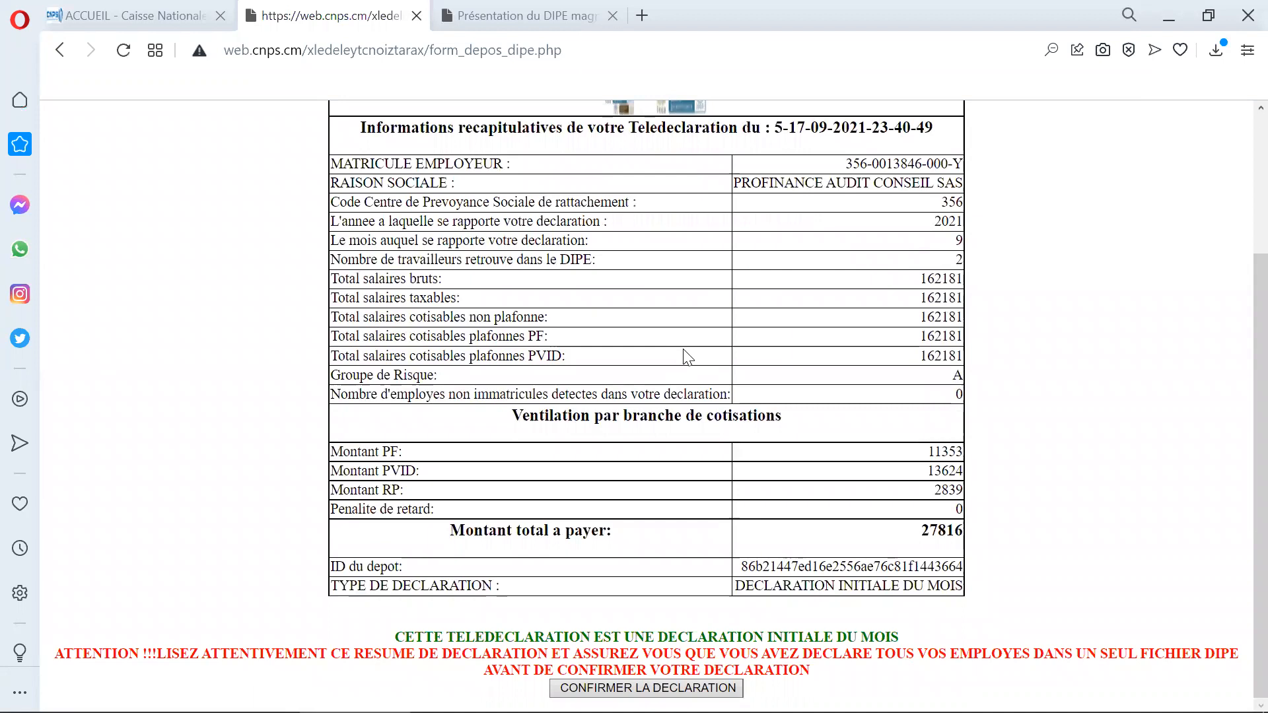
scroll(687, 356, "up", 3)
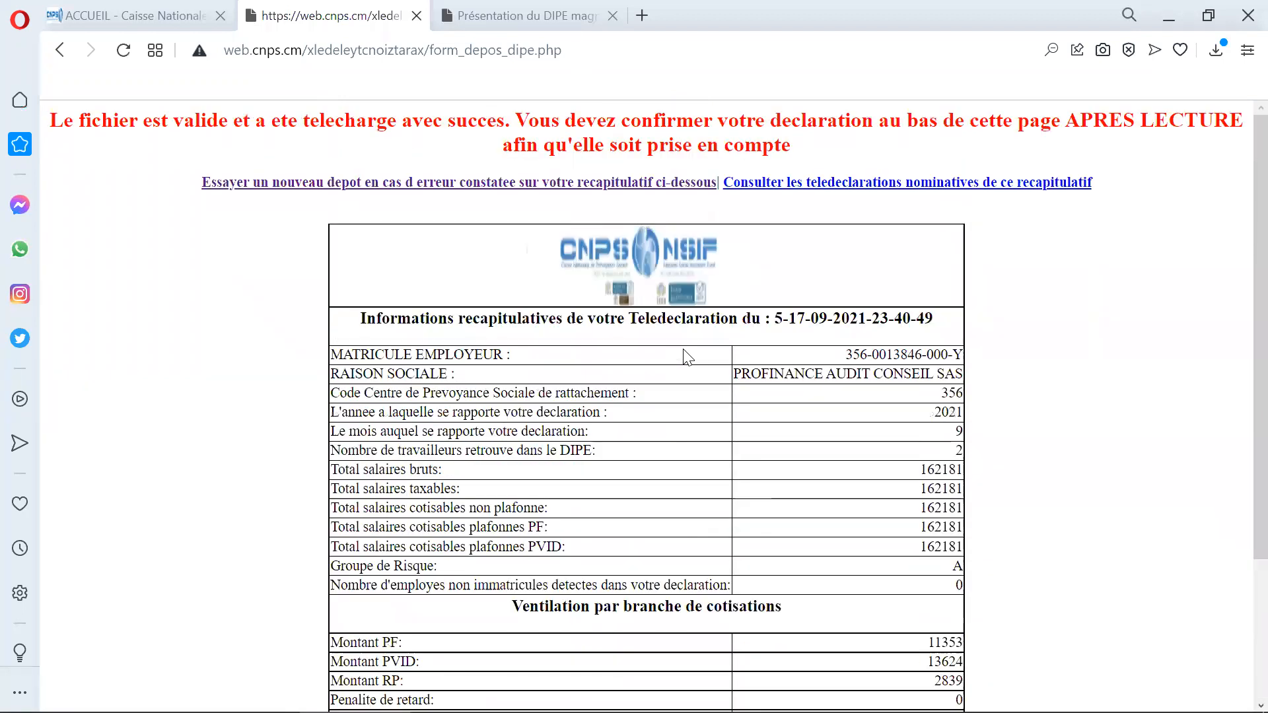
scroll(687, 357, "down", 2)
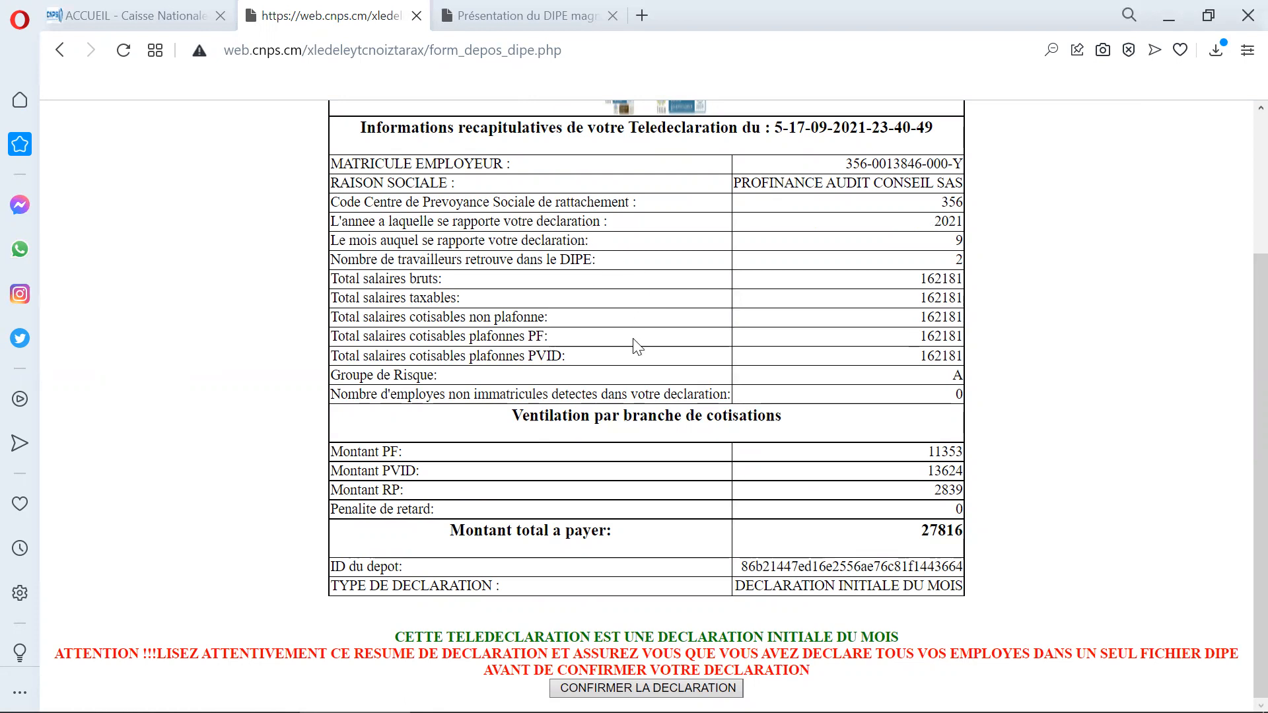
scroll(708, 446, "up", 3)
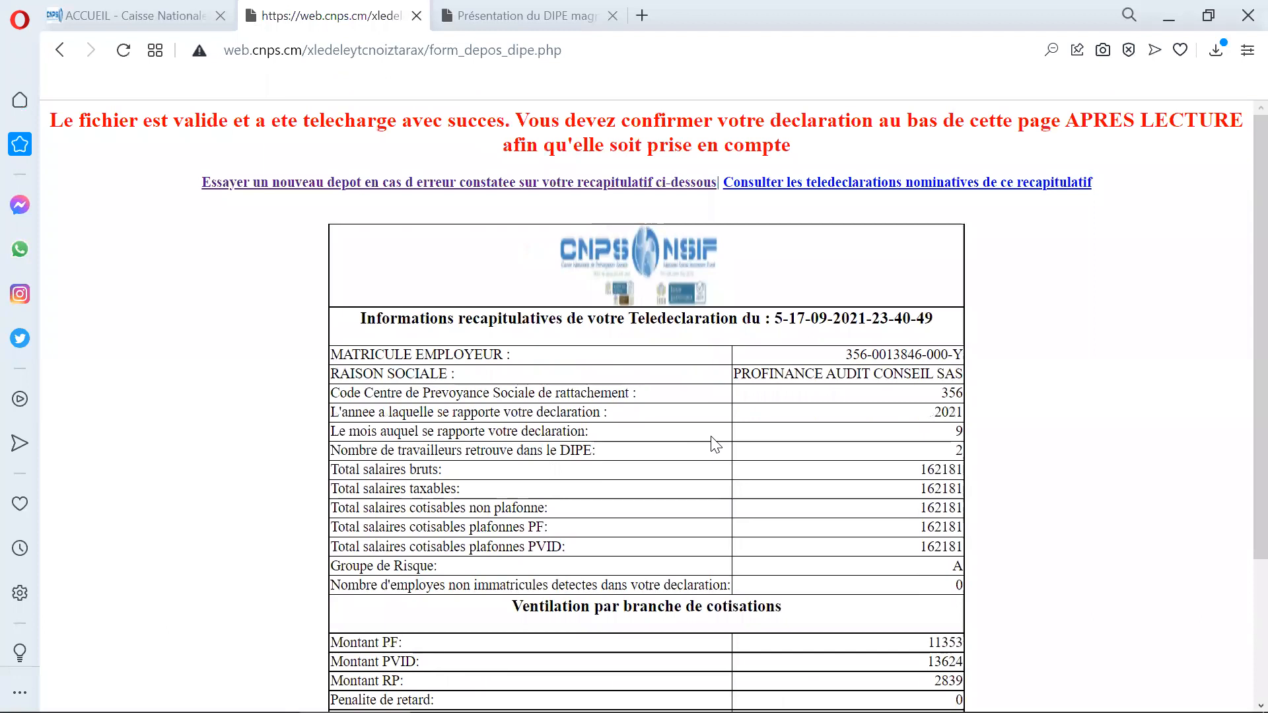
scroll(725, 436, "down", 3)
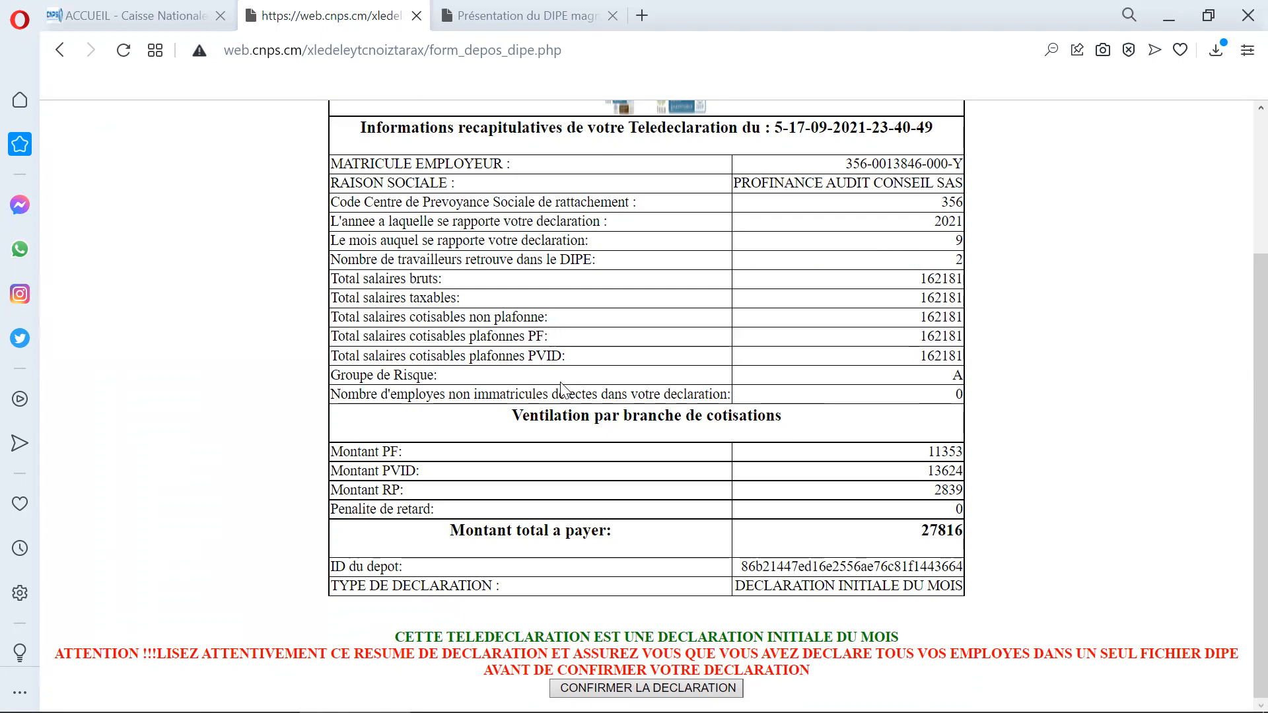
scroll(423, 432, "up", 3)
scroll(423, 432, "down", 3)
scroll(424, 432, "up", 3)
scroll(423, 431, "down", 3)
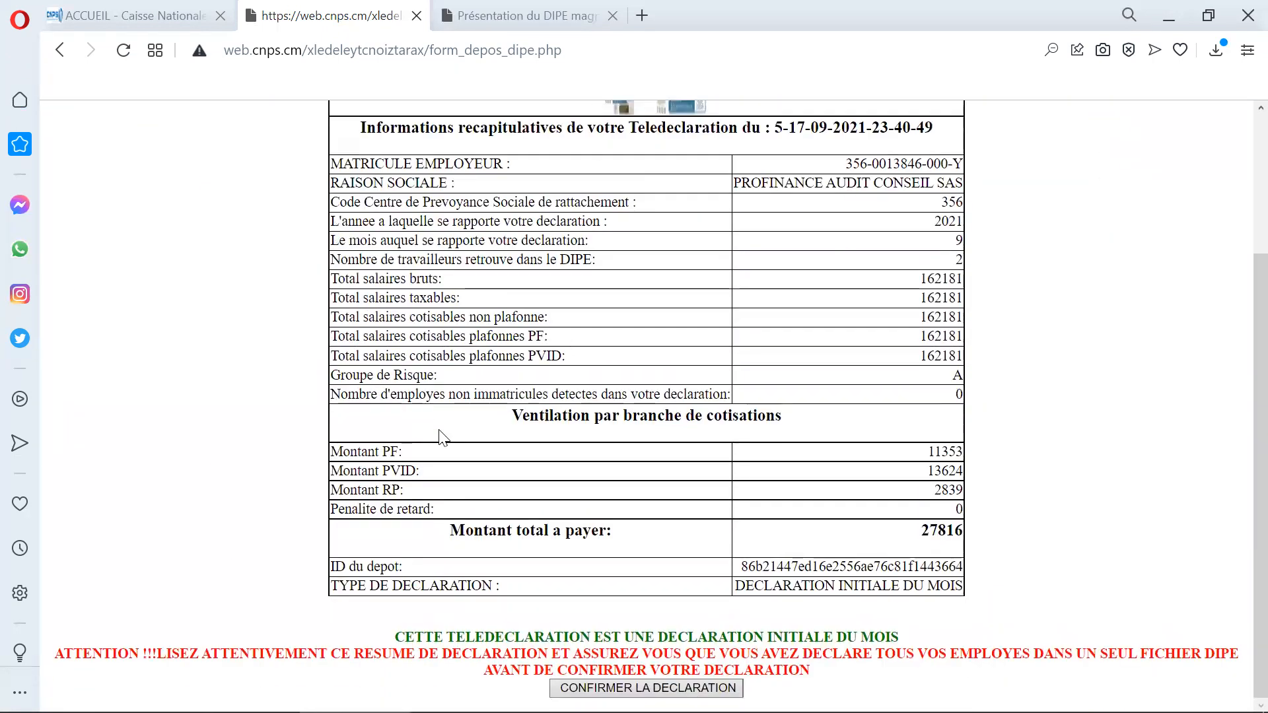
scroll(441, 433, "up", 3)
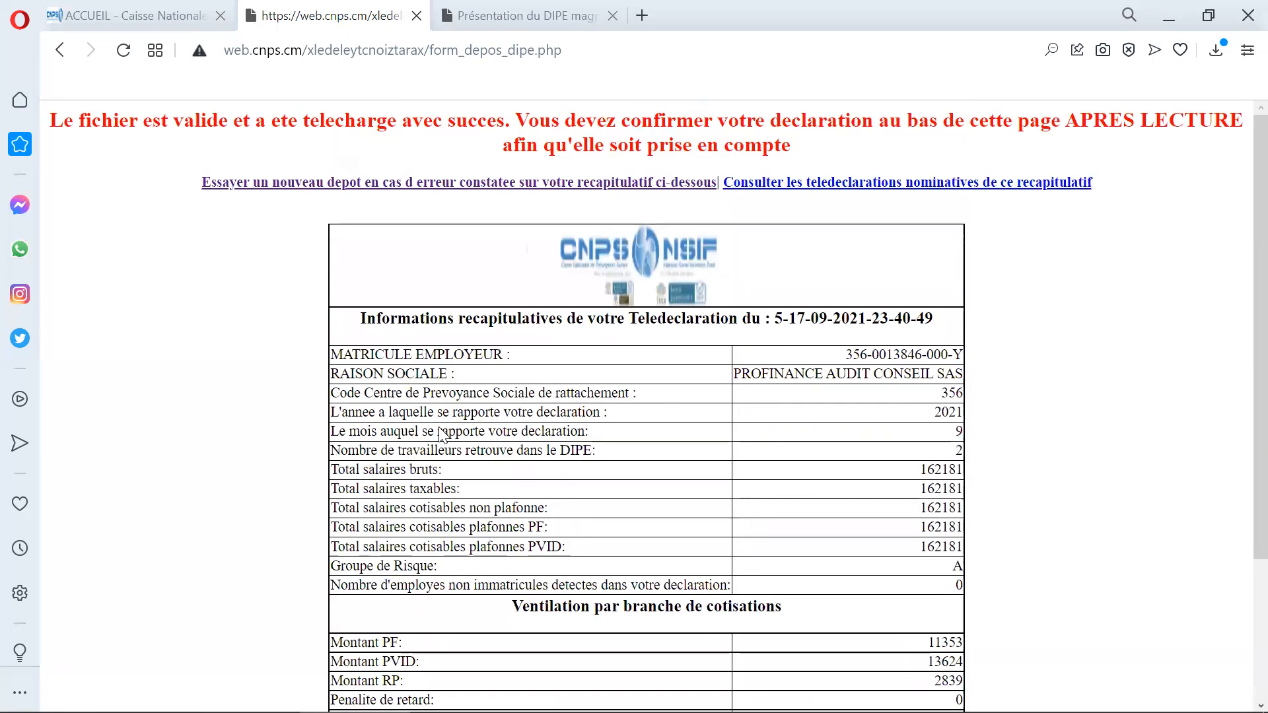
scroll(441, 431, "down", 3)
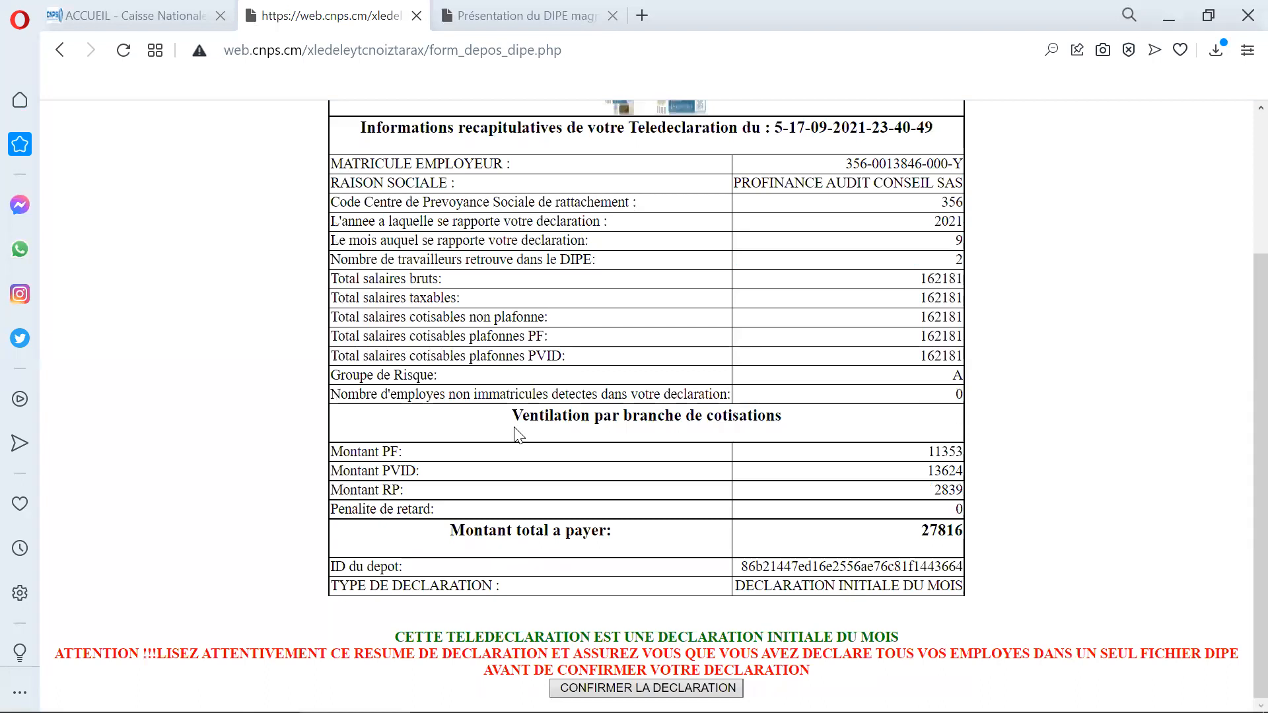